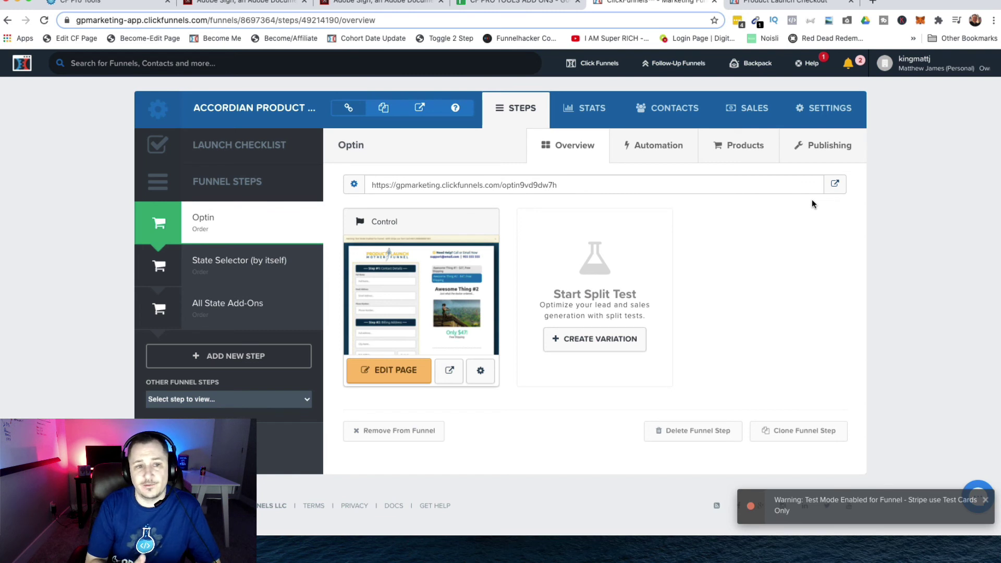
- Copy the edit link address of the product Awesome Thing Test #1 from the Optin step's product list
click(745, 145)
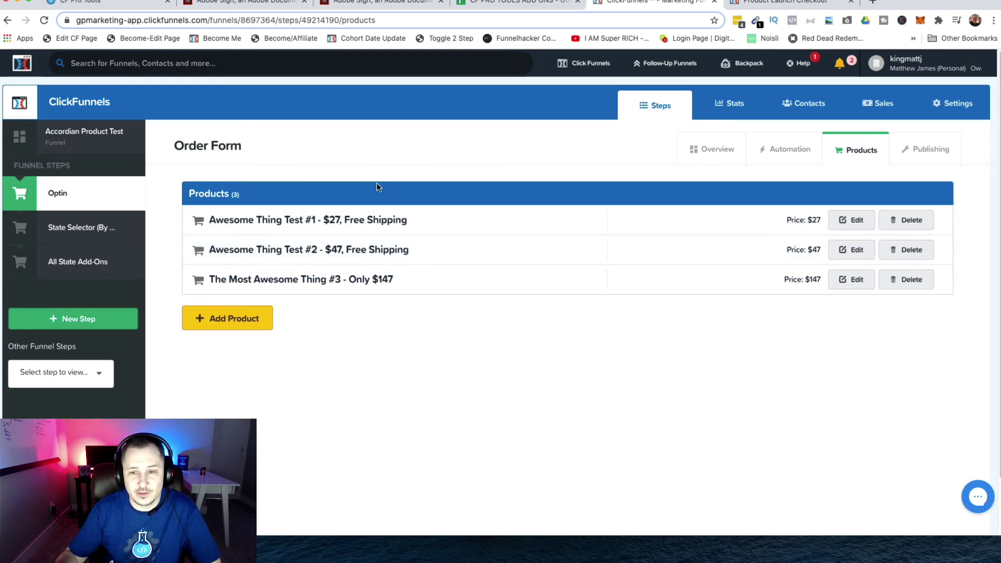
right_click(853, 222)
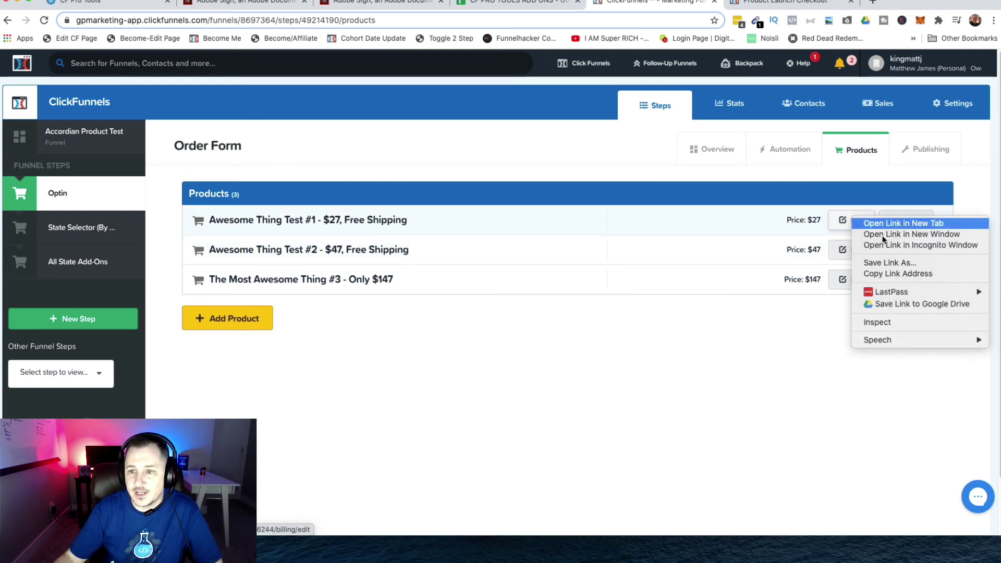
click(904, 275)
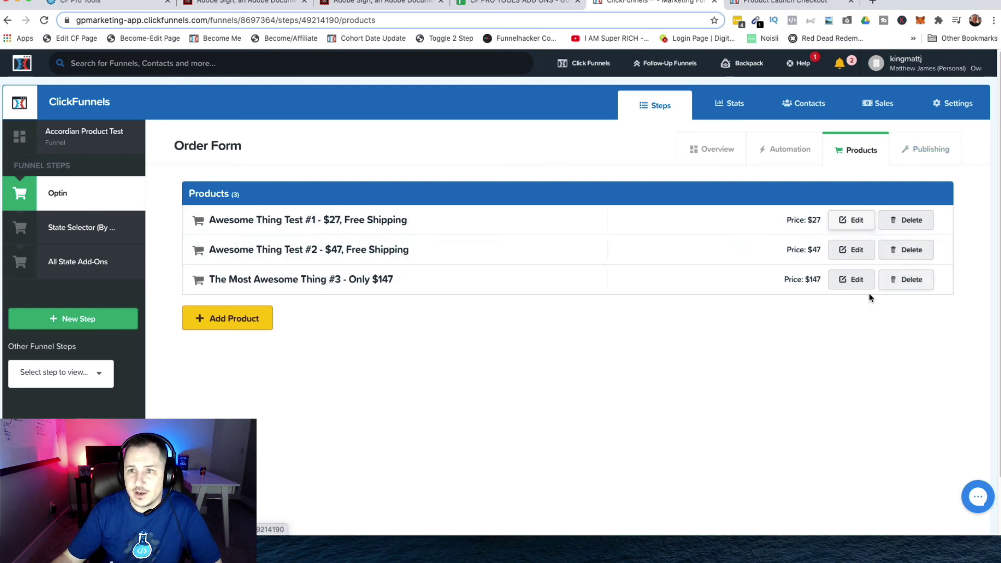
- Paste the copied link into a new browser tab's address and highlight the product ID within it
click(873, 2)
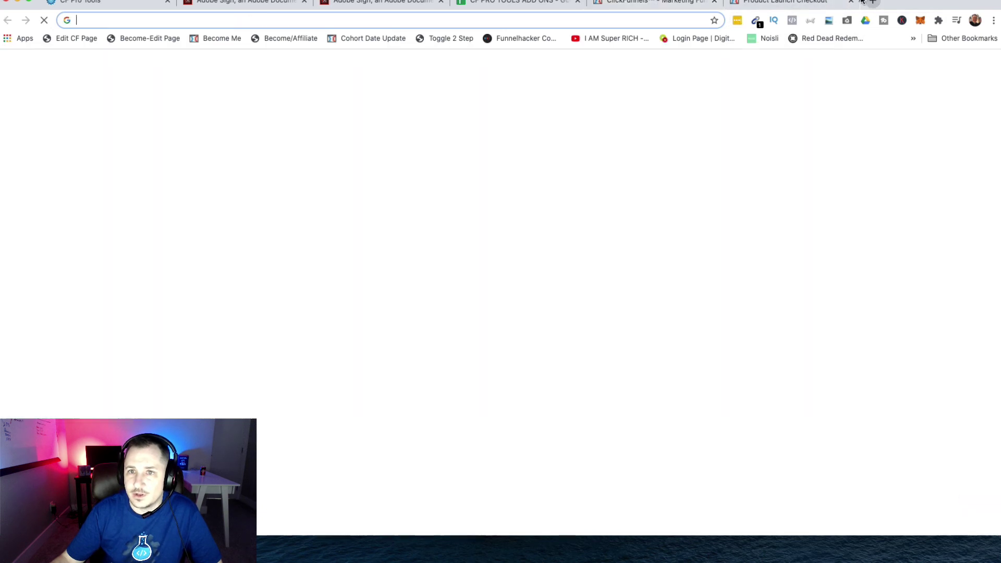
click(601, 20)
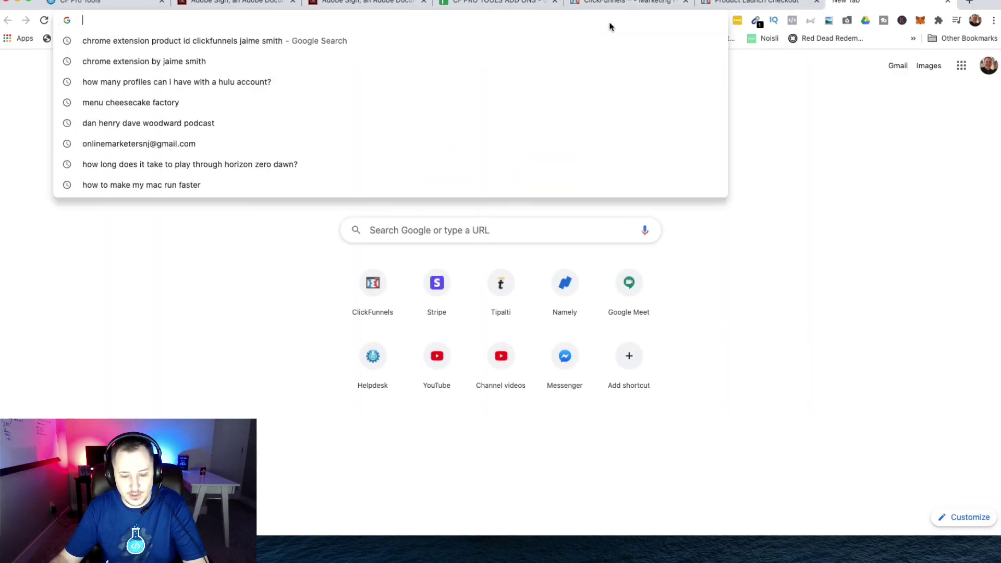
key(super+v)
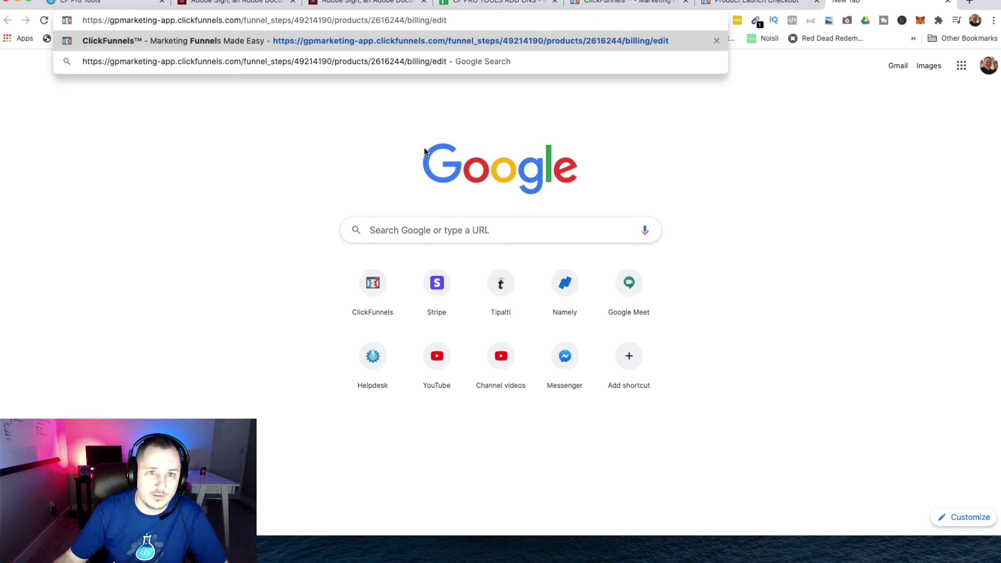
drag(371, 20, 401, 18)
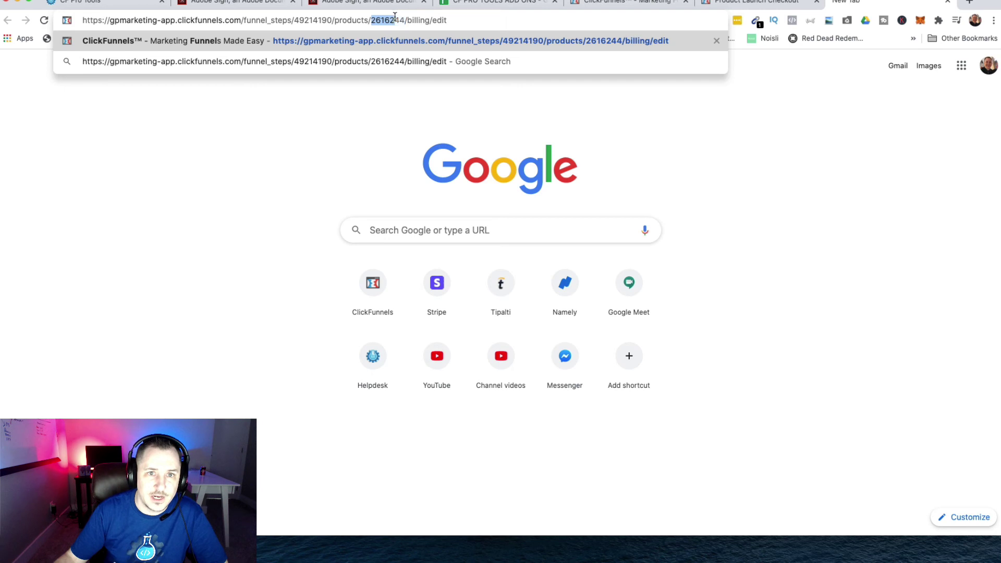
click(765, 169)
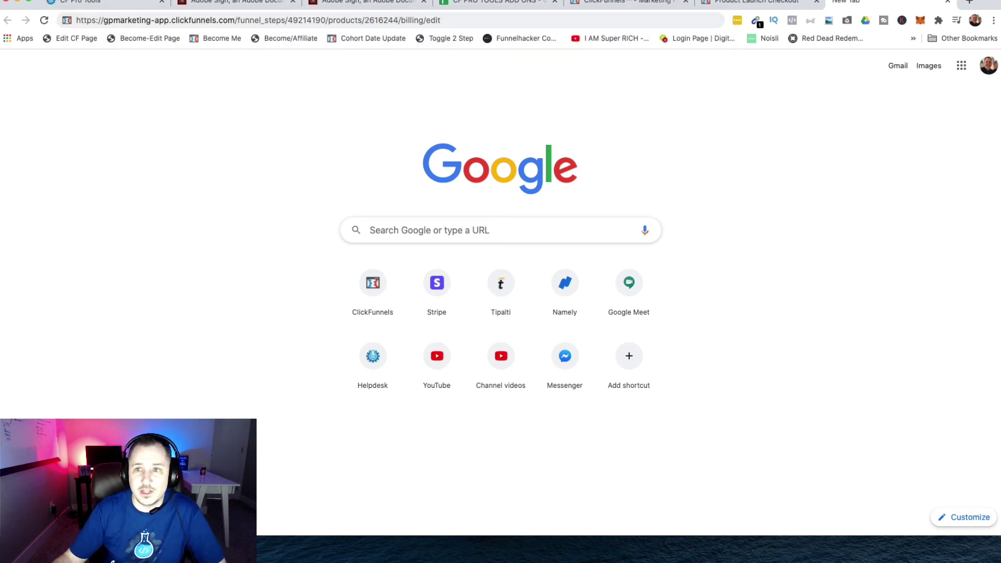
- Open the Optin step's control page in the editor and hide its Select Product 2.0 element
click(617, 5)
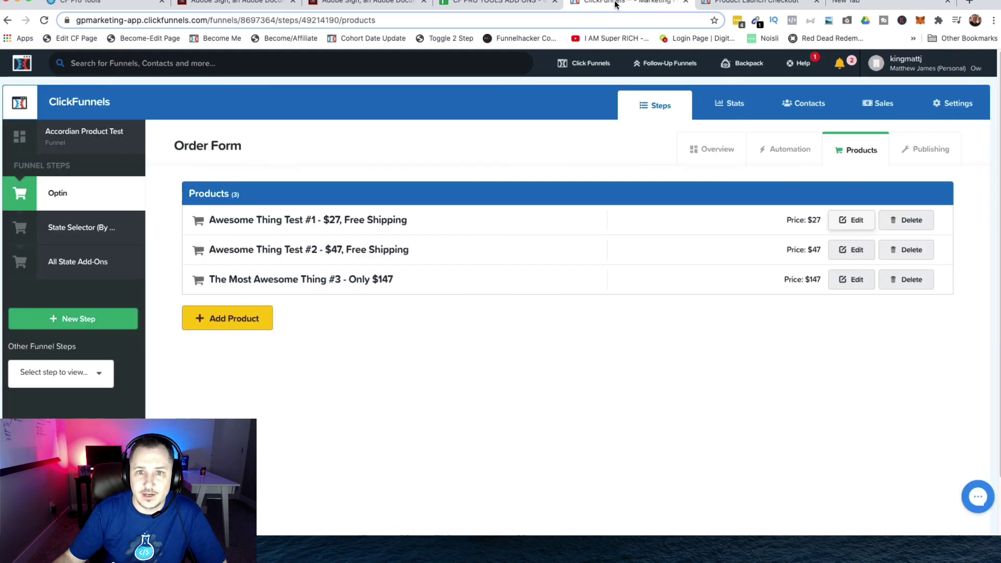
click(718, 152)
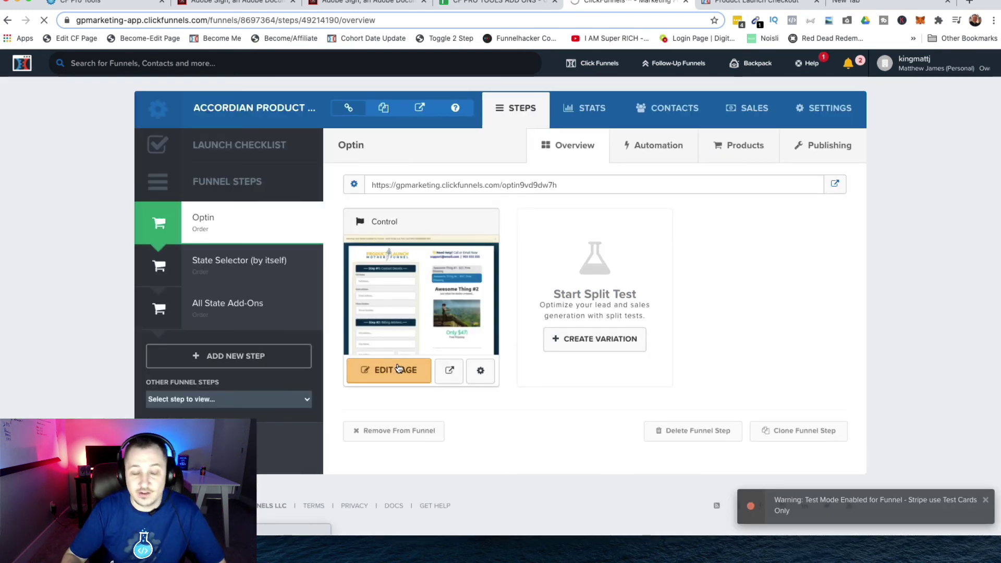
click(398, 370)
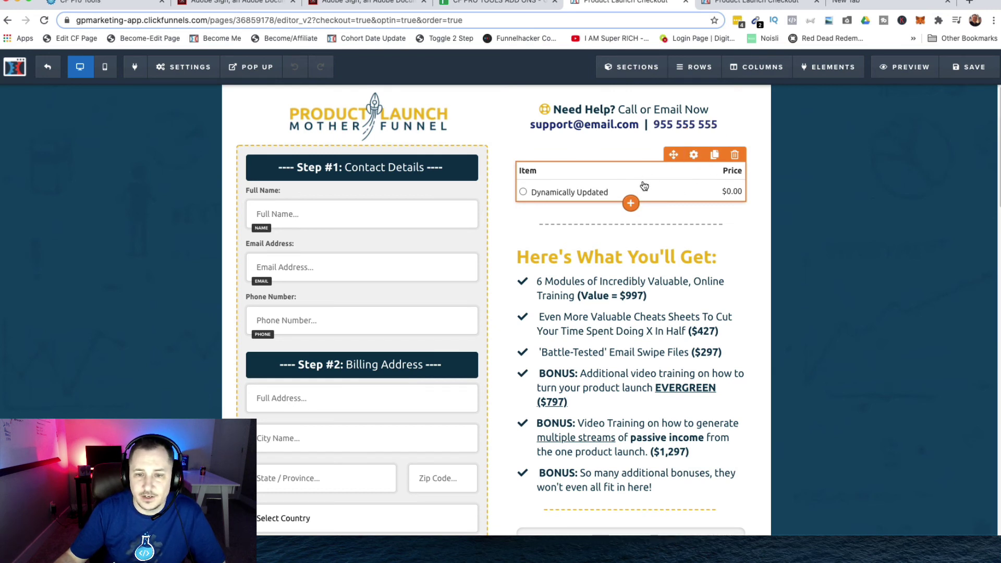
click(698, 160)
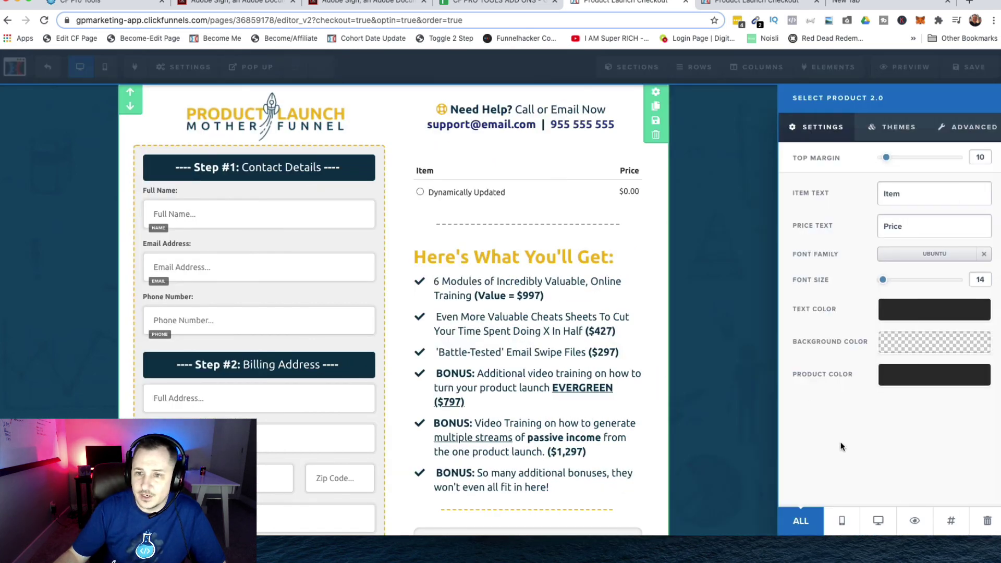
click(917, 521)
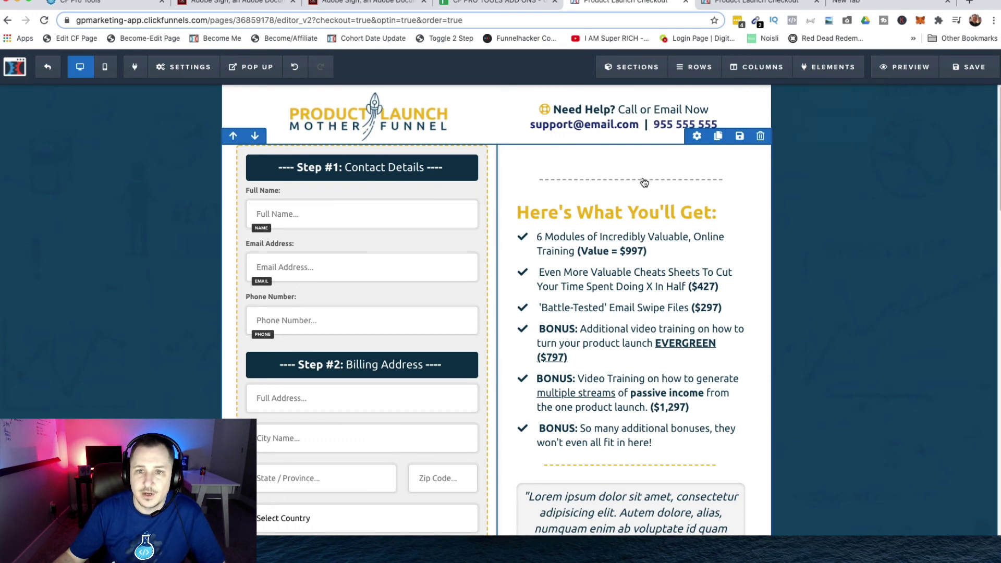
- Examine the Awesome Thing #1 and Awesome Thing #2 product sections beneath the checkout page's footer
scroll(600, 287, down, 5)
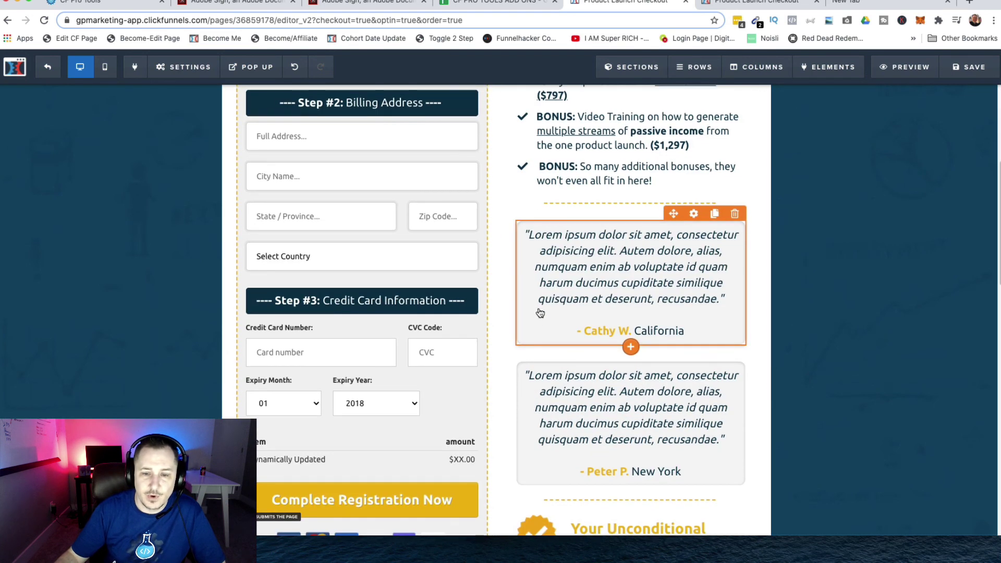
scroll(541, 313, down, 10)
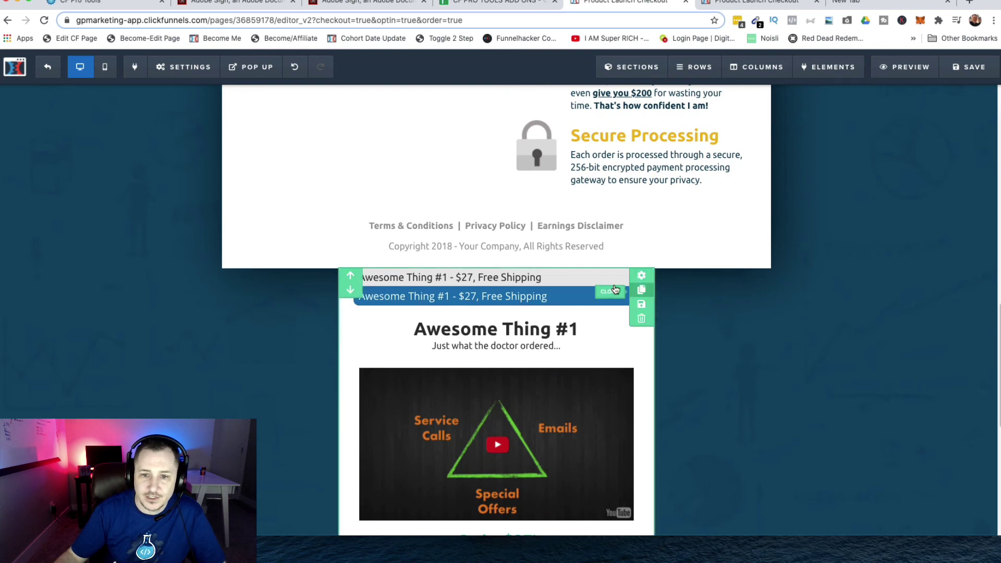
scroll(620, 291, down, 5)
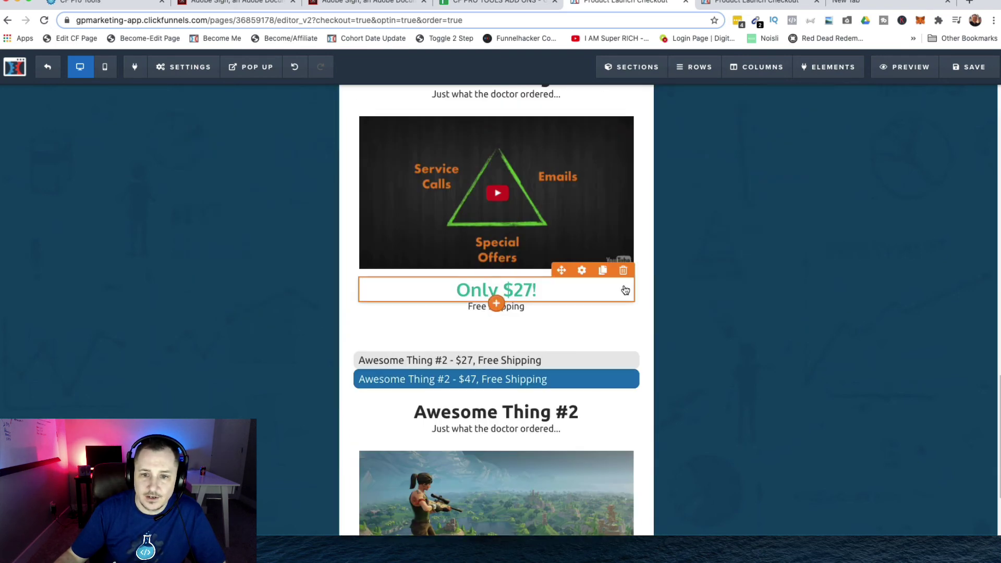
scroll(613, 326, down, 2)
scroll(606, 352, down, 1)
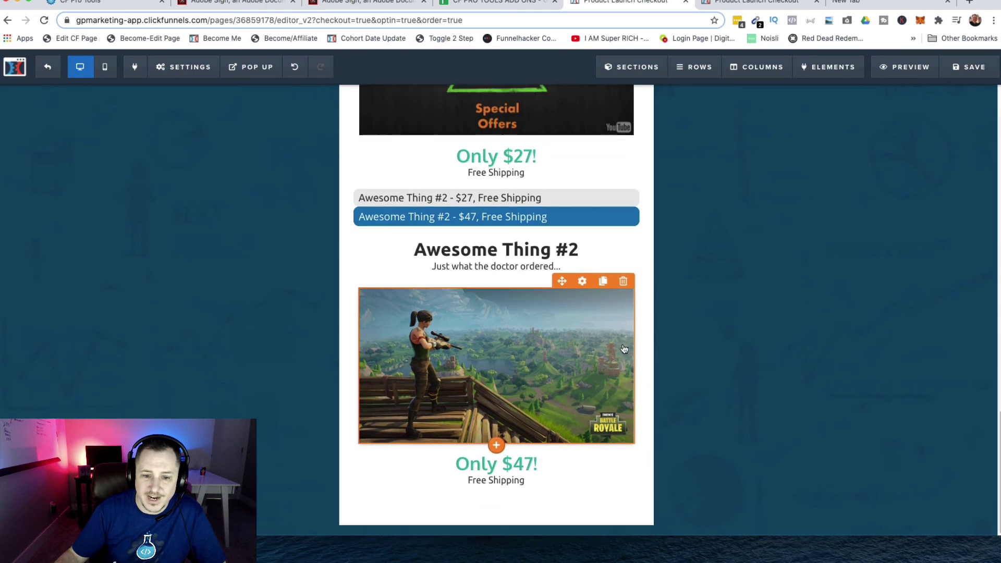
scroll(611, 361, up, 8)
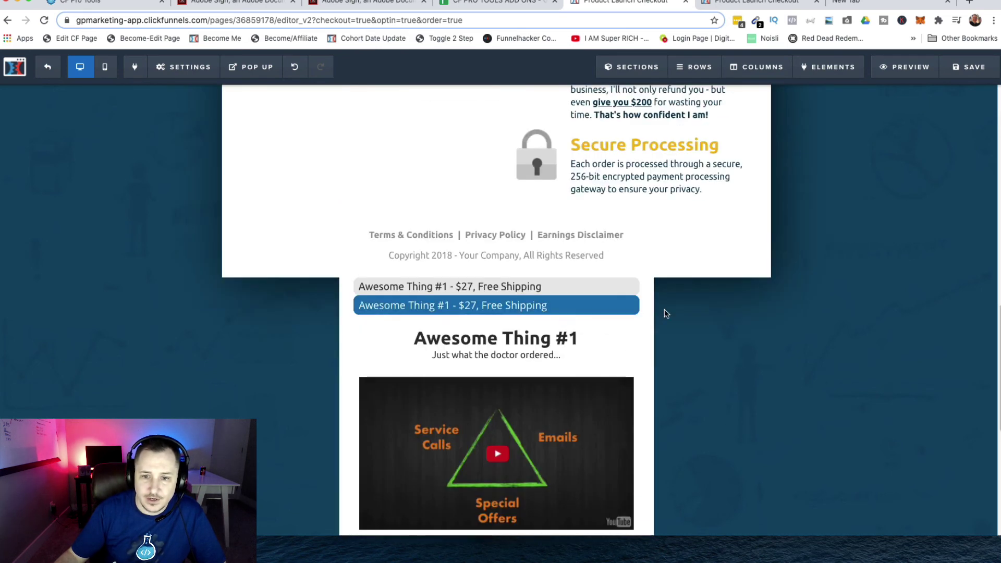
mouse_move(641, 299)
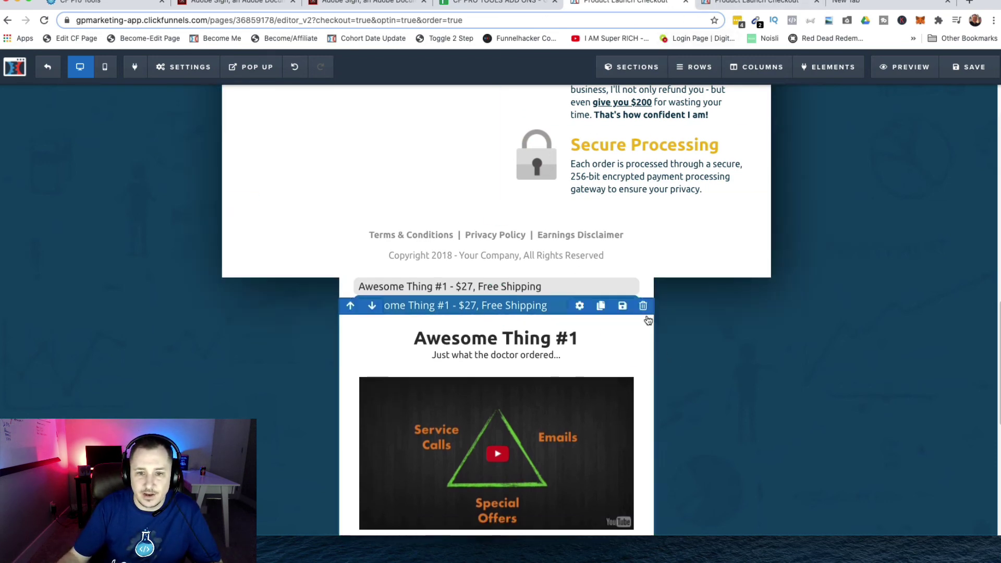
scroll(652, 313, up, 2)
scroll(652, 279, up, 10)
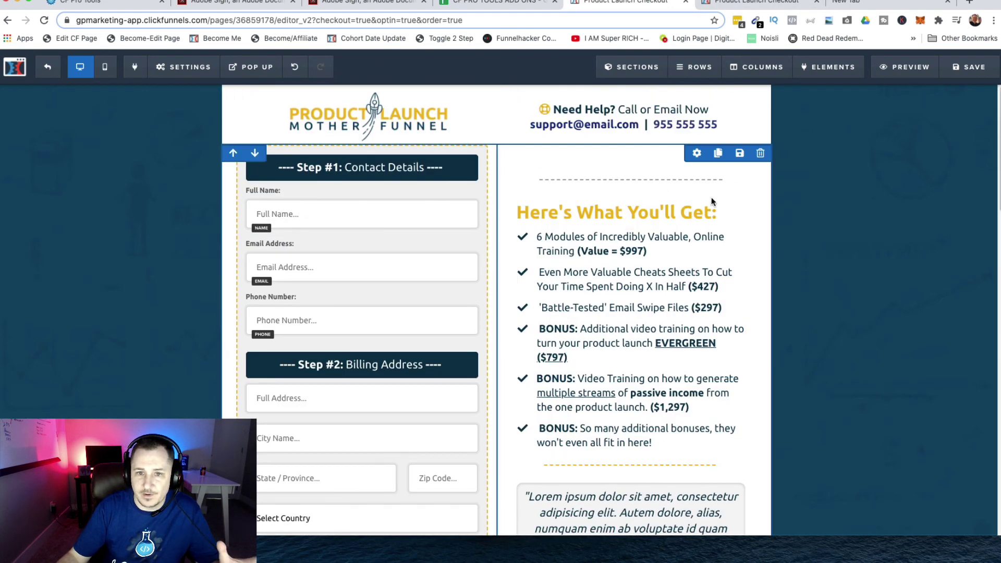
- Inspect the grey and blue selector bars and the enclosing section of Awesome Thing #1
scroll(592, 305, down, 15)
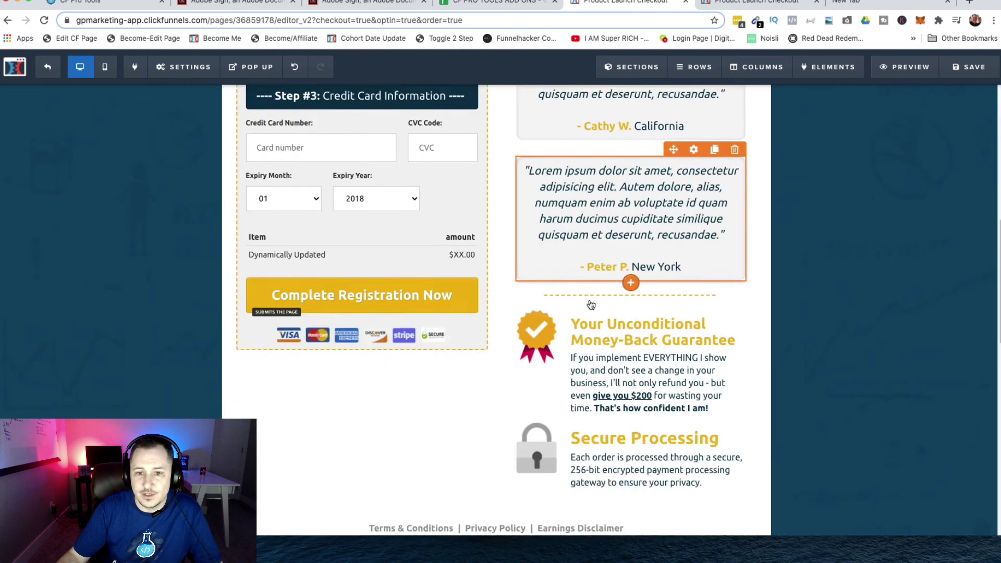
scroll(591, 304, down, 1)
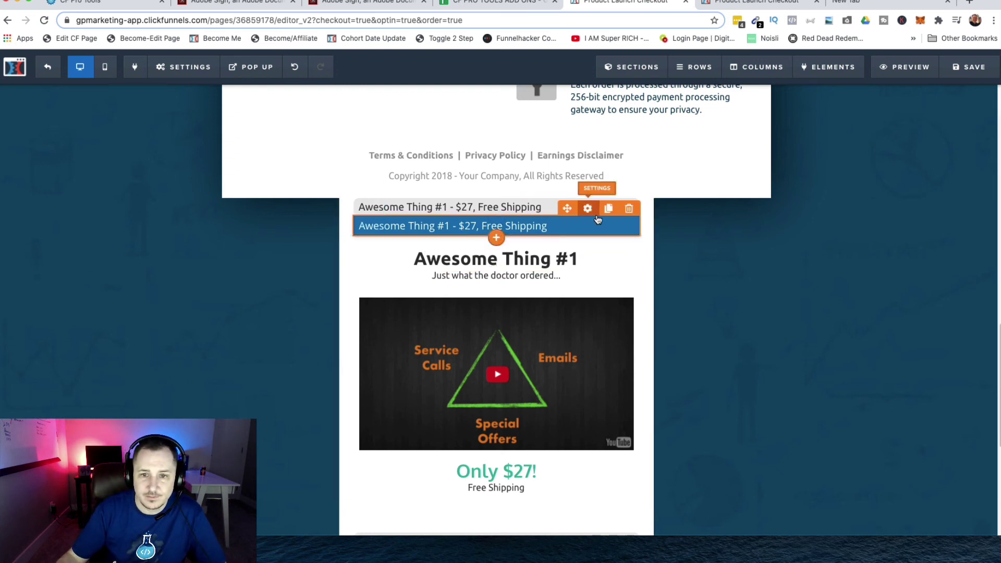
mouse_move(643, 208)
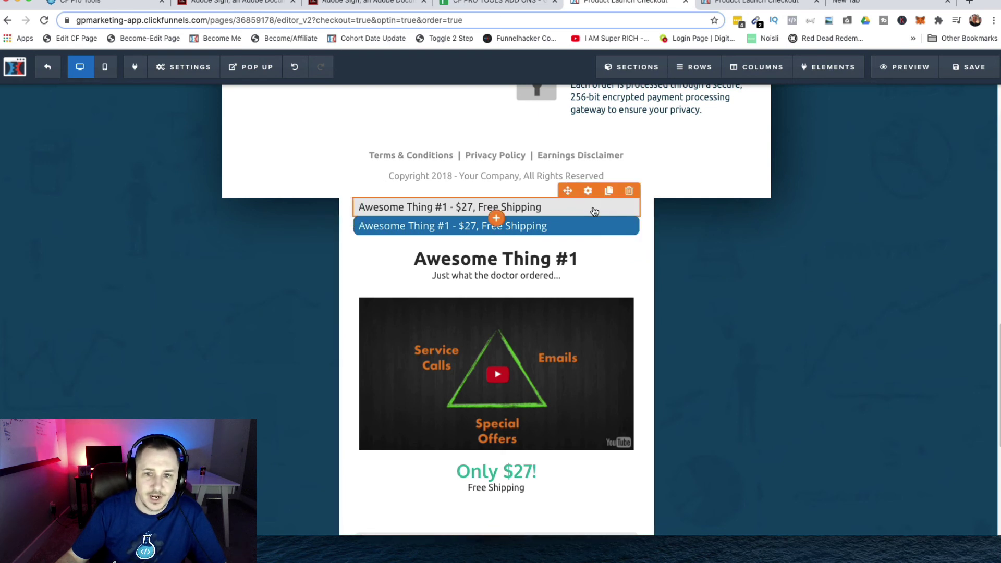
mouse_move(573, 268)
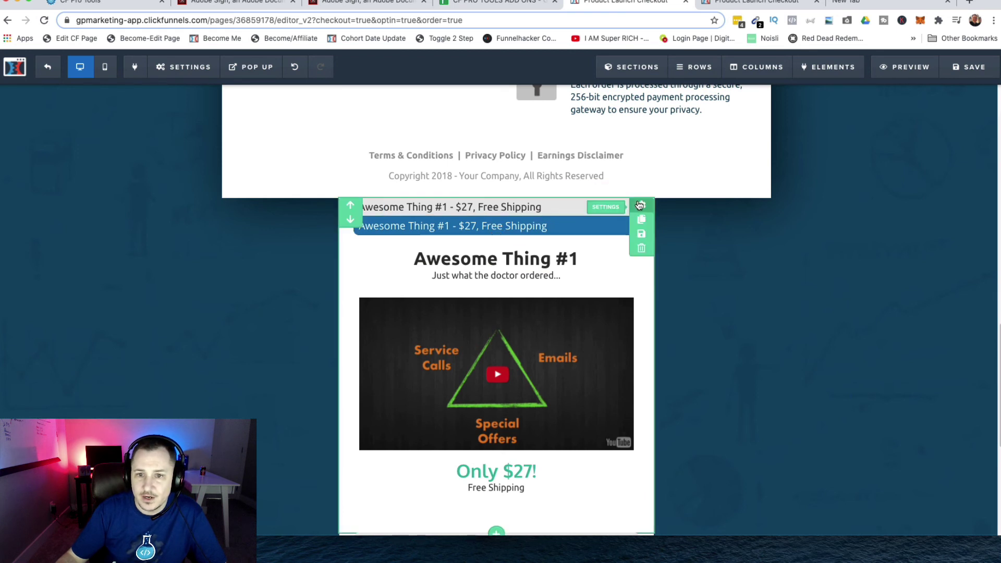
mouse_move(590, 219)
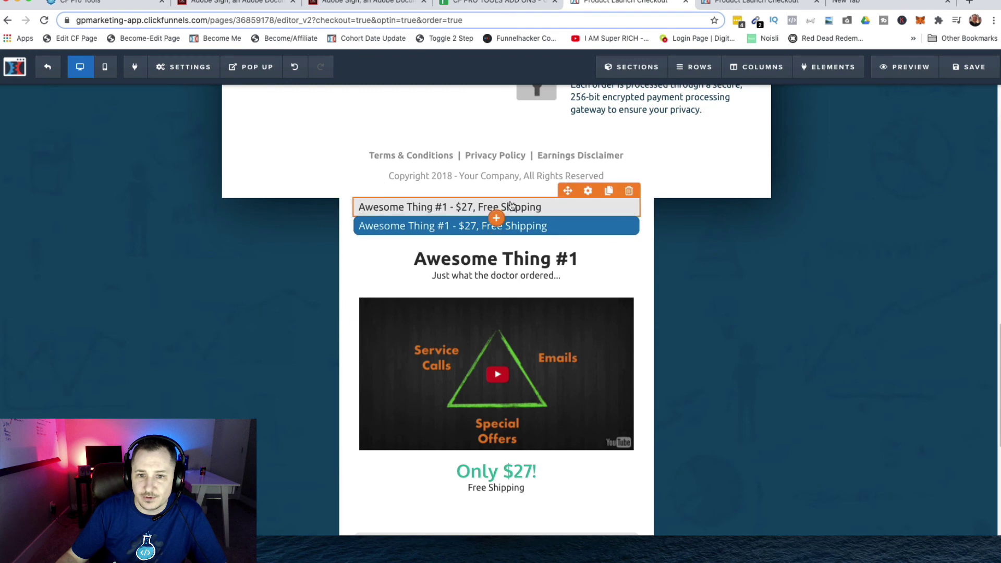
- Review how the page's rows are grouped and named under the order area and product containers
mouse_move(694, 73)
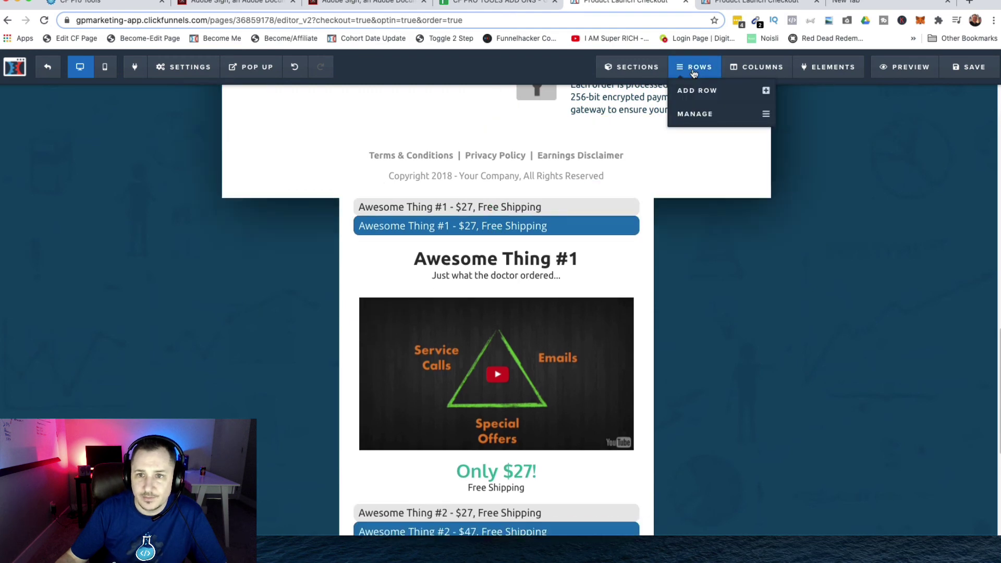
click(708, 113)
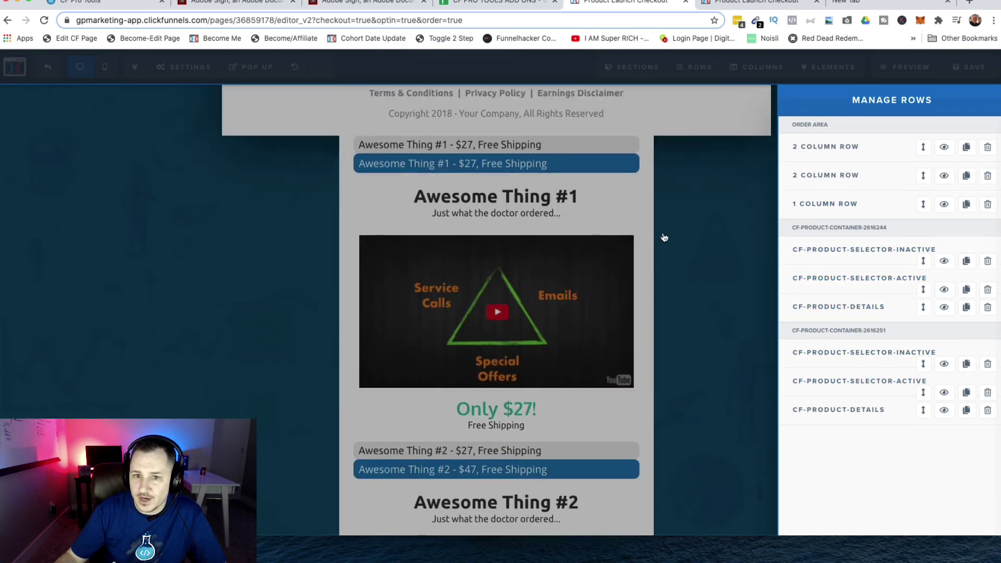
click(704, 220)
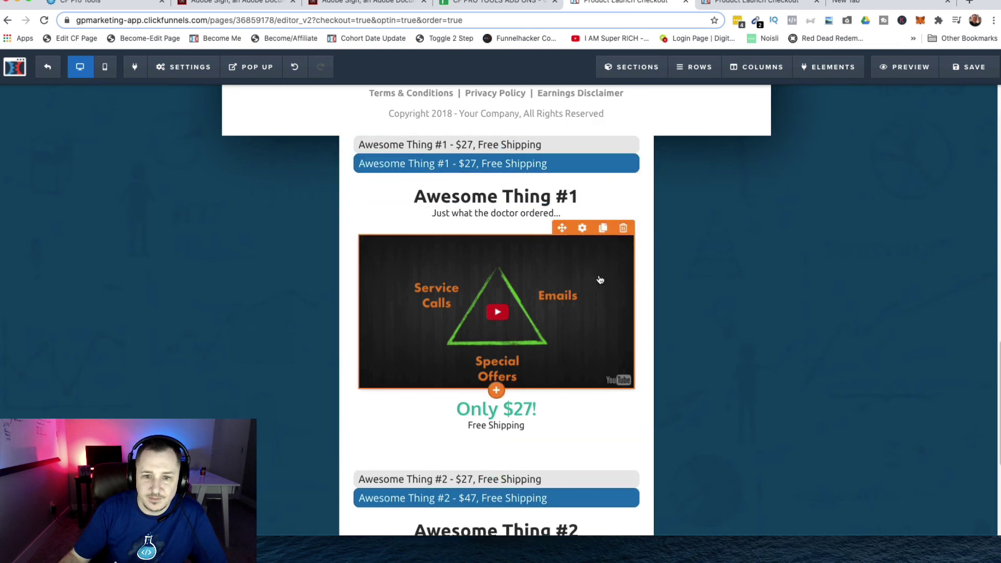
- View the CSS info of the cf-product-selector-inactive row in the Awesome Thing #1 container and highlight its title
scroll(606, 307, down, 5)
scroll(623, 297, up, 5)
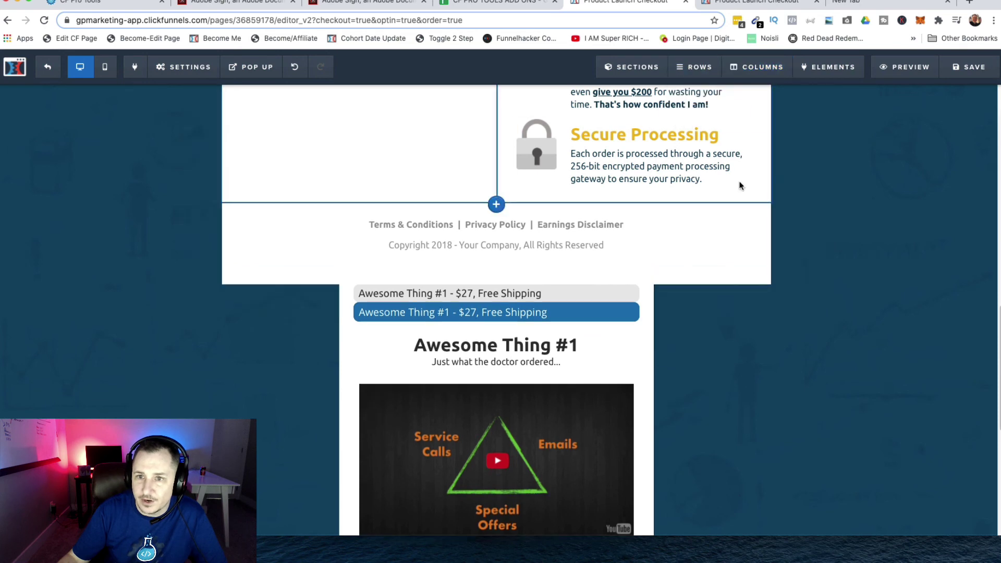
mouse_move(696, 68)
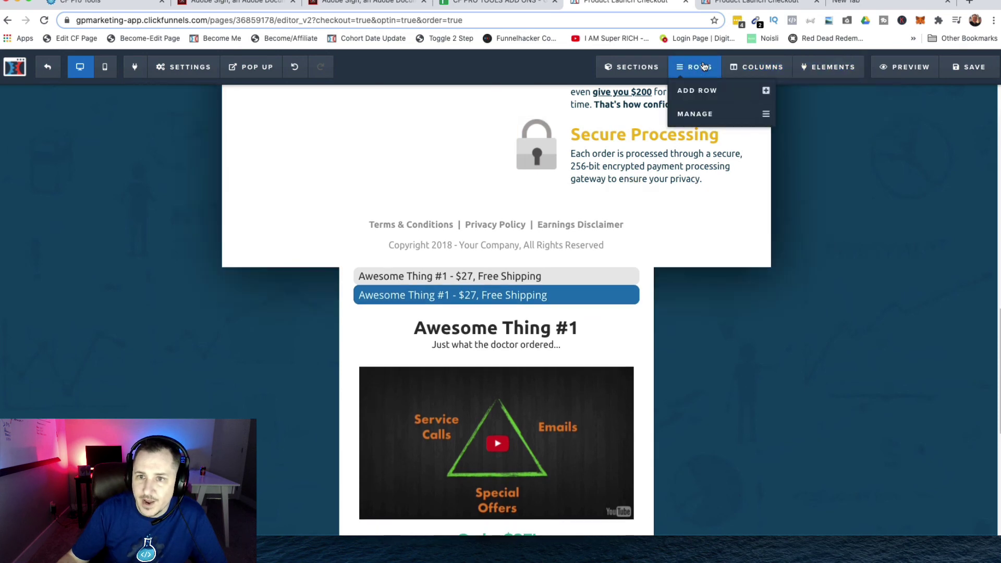
click(735, 115)
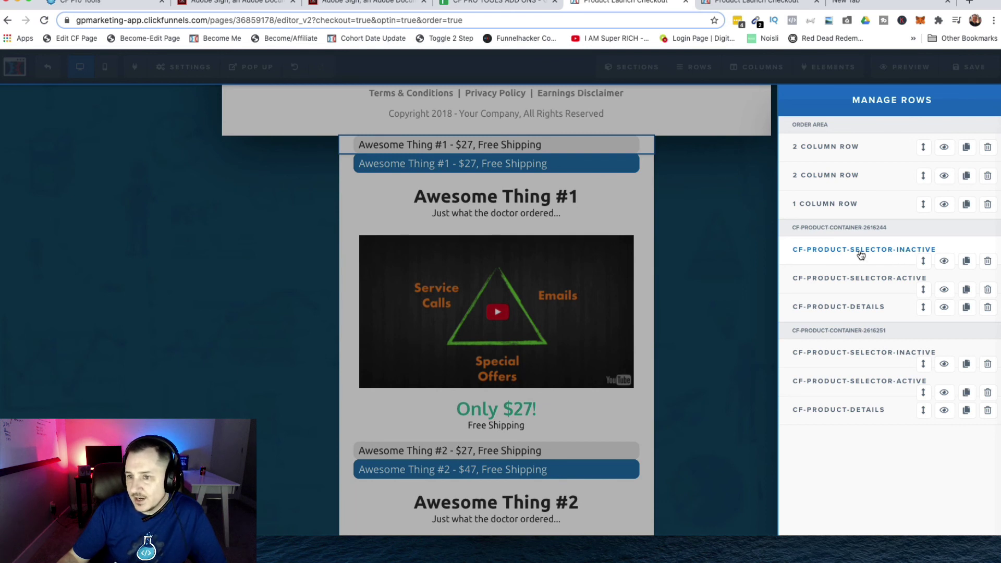
click(861, 252)
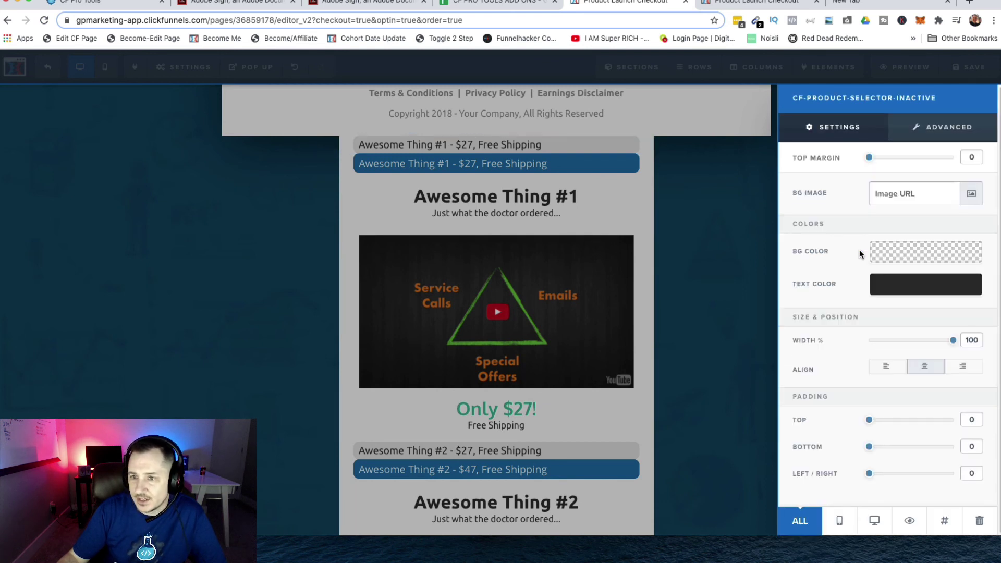
click(946, 523)
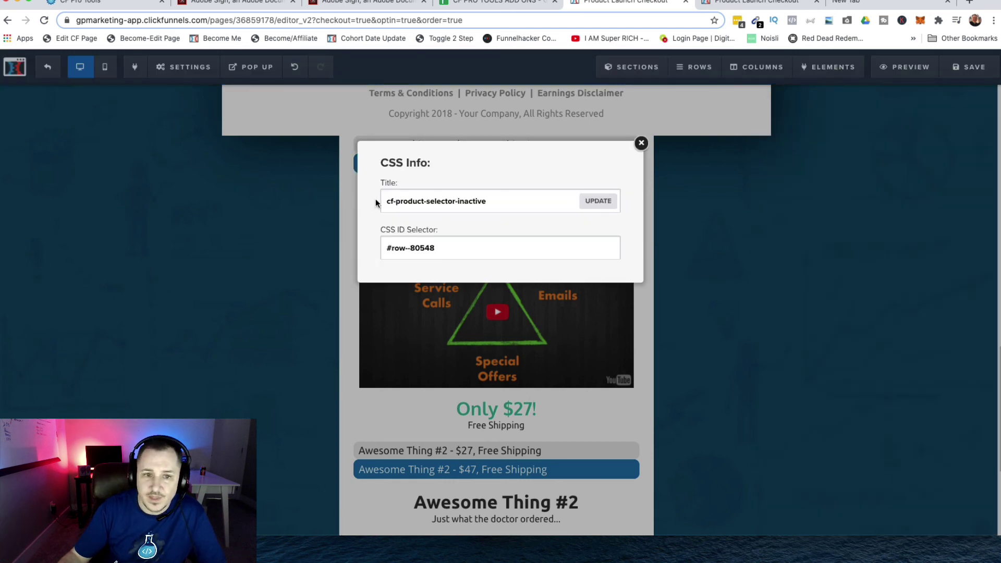
drag(386, 203, 518, 209)
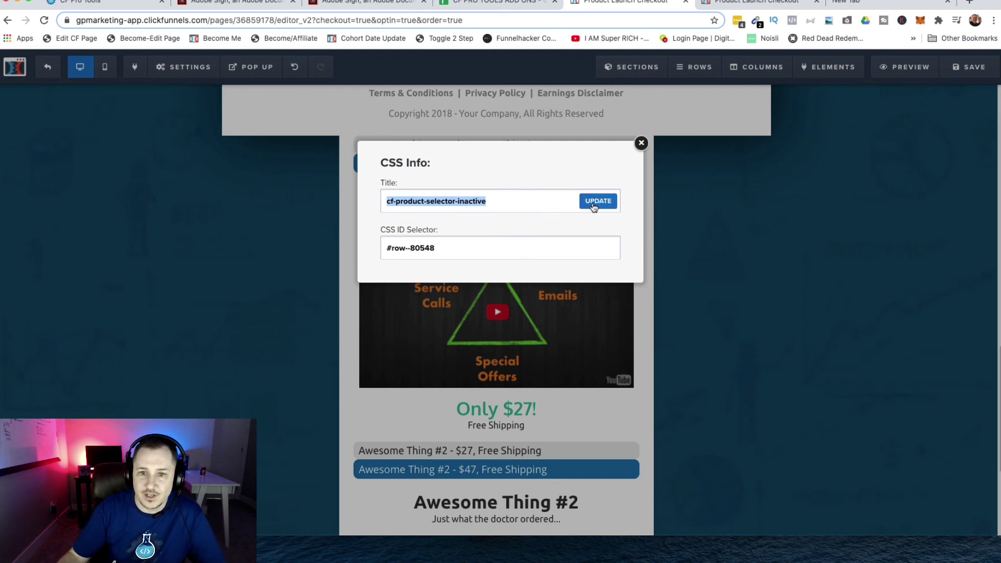
click(641, 143)
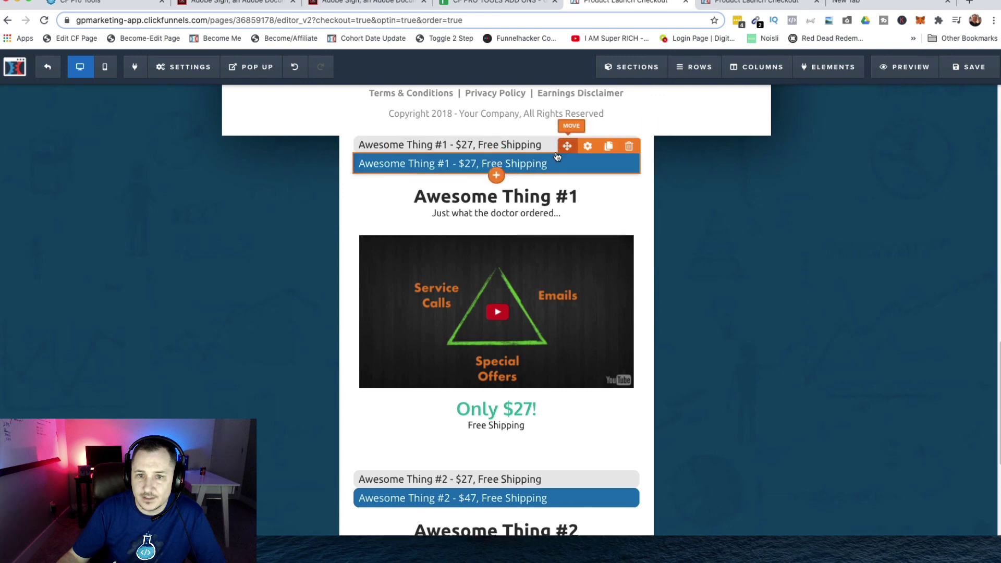
- Check the cf-product-selector-active row of the Awesome Thing #1 container in the page's list of rows
mouse_move(721, 71)
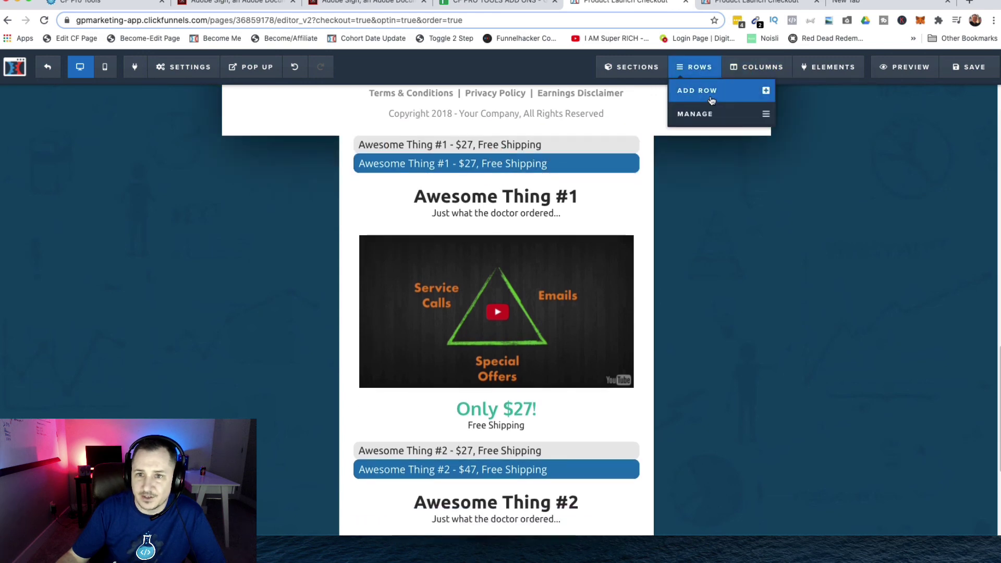
click(727, 111)
mouse_move(932, 282)
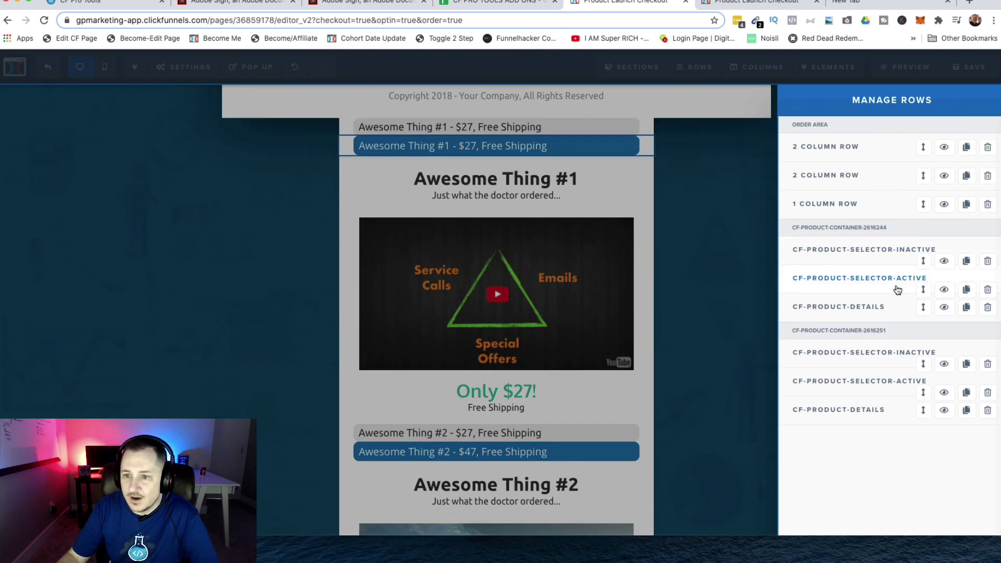
click(635, 230)
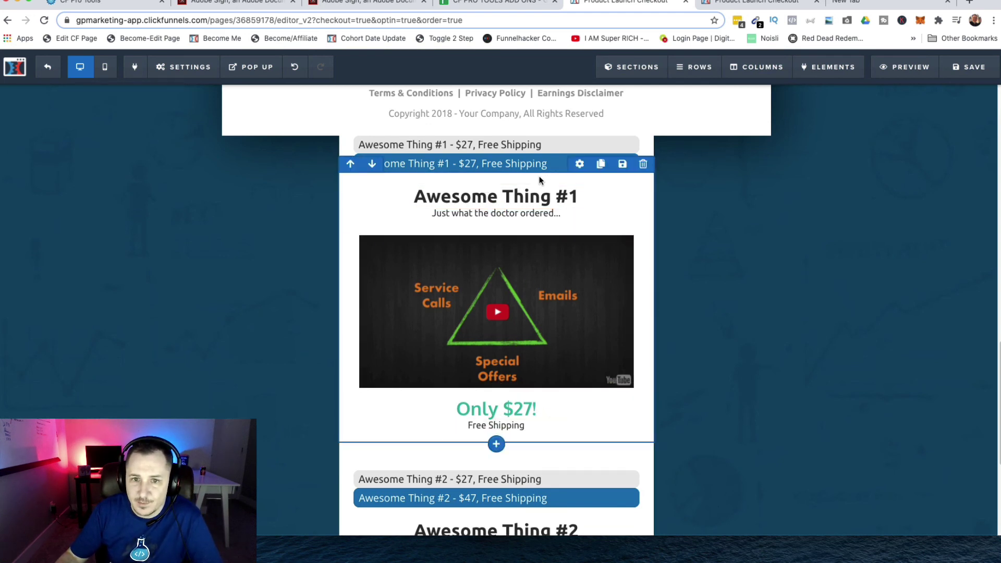
- View the CSS info of the Awesome Thing #1 details row and highlight its title, cf-product-details
click(579, 165)
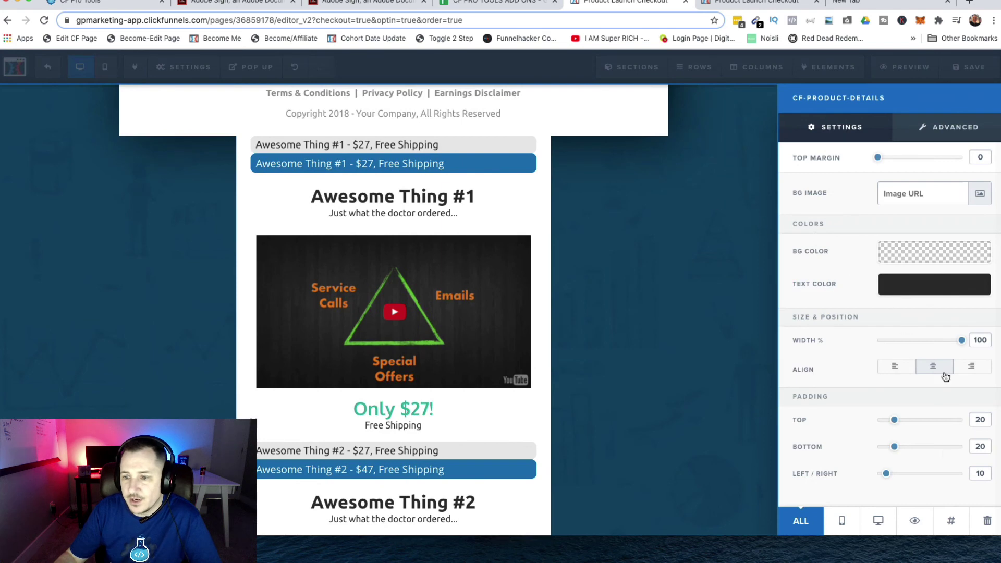
click(952, 523)
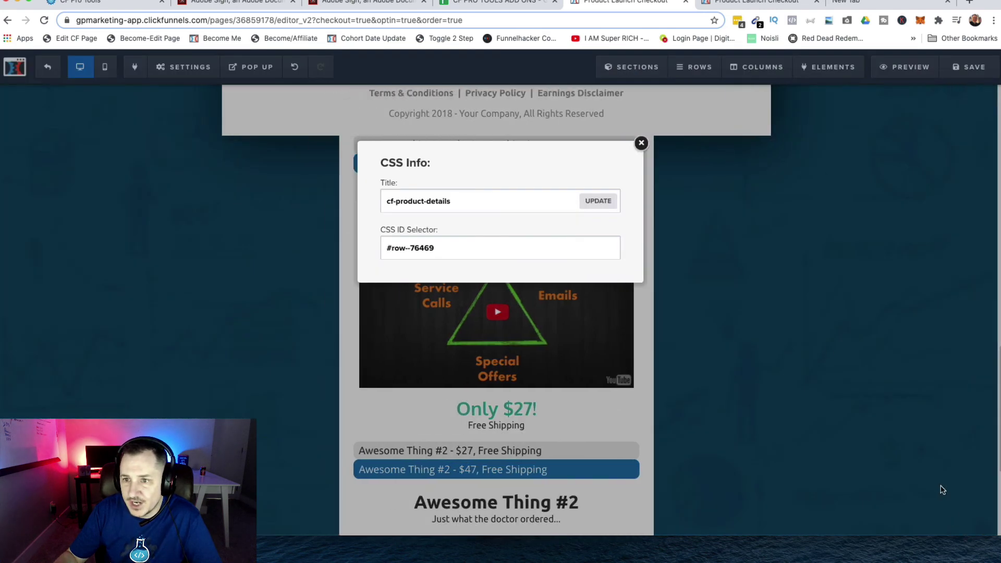
drag(384, 199, 496, 200)
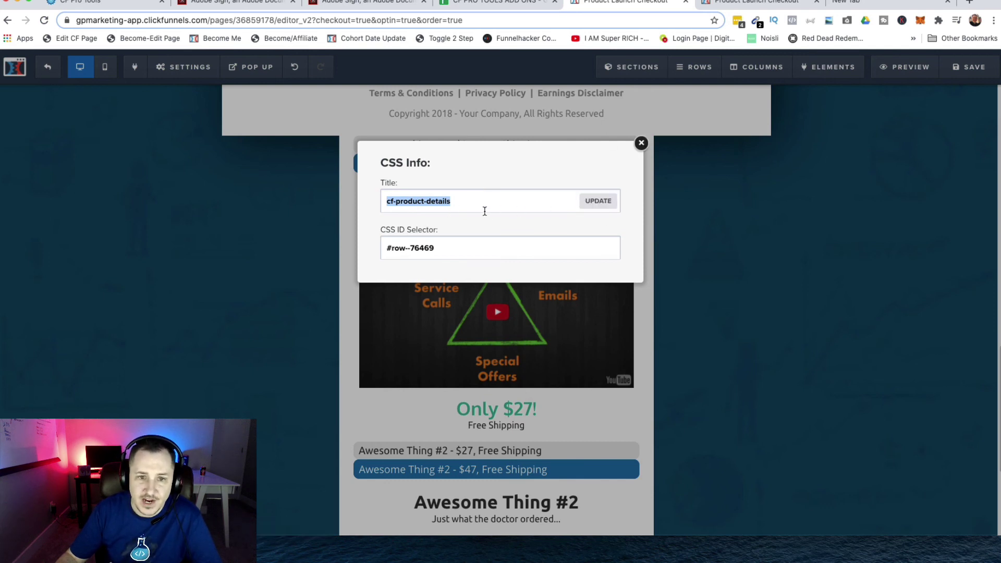
click(641, 143)
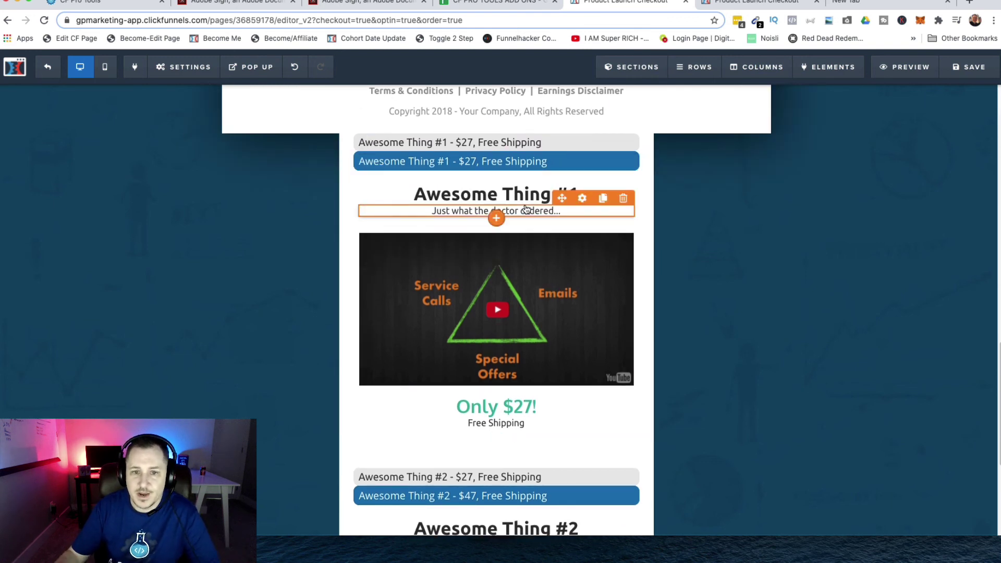
- Clone the whole Awesome Thing #2 section to make a third product section below it
scroll(667, 285, down, 1)
scroll(668, 284, down, 5)
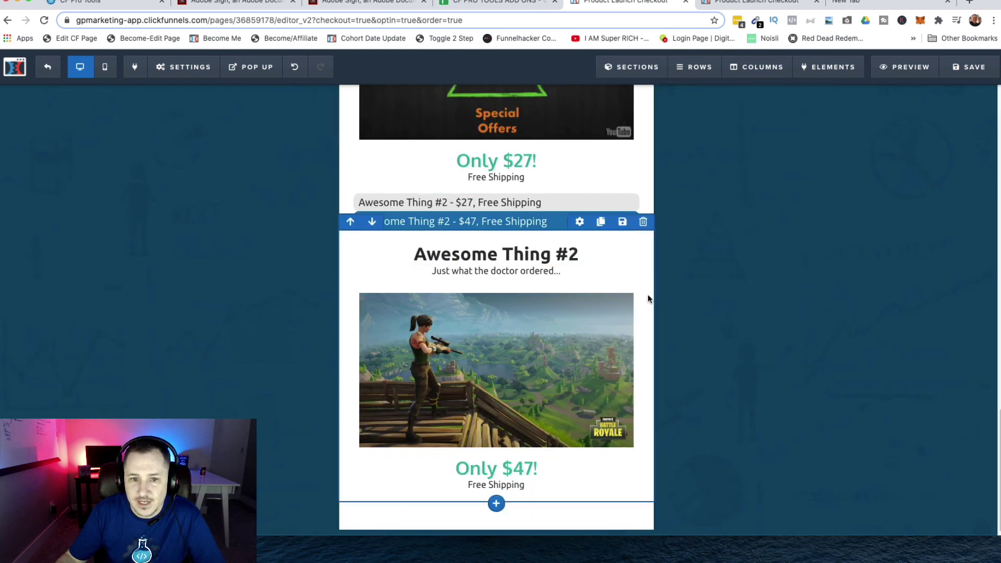
click(561, 203)
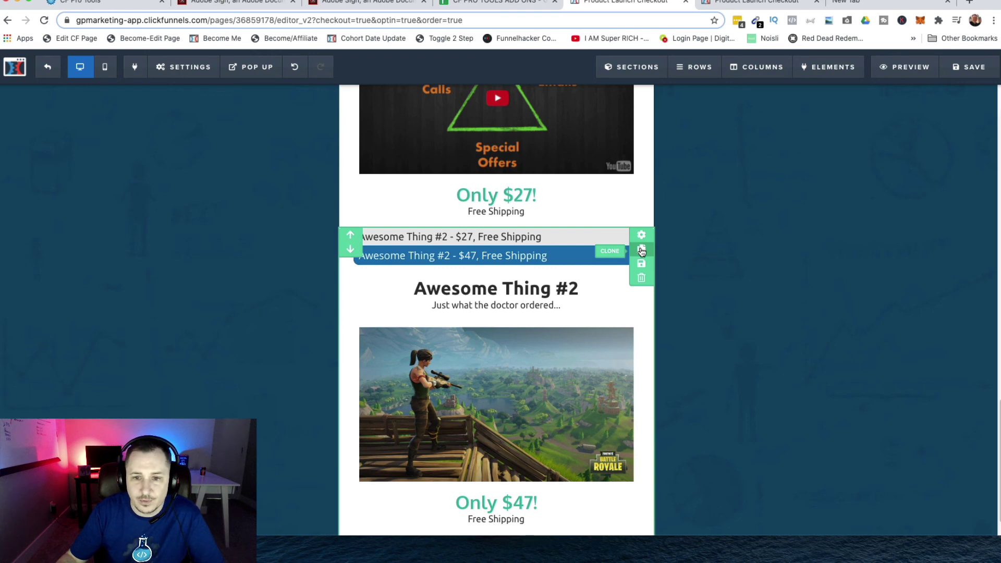
click(641, 251)
scroll(615, 248, down, 5)
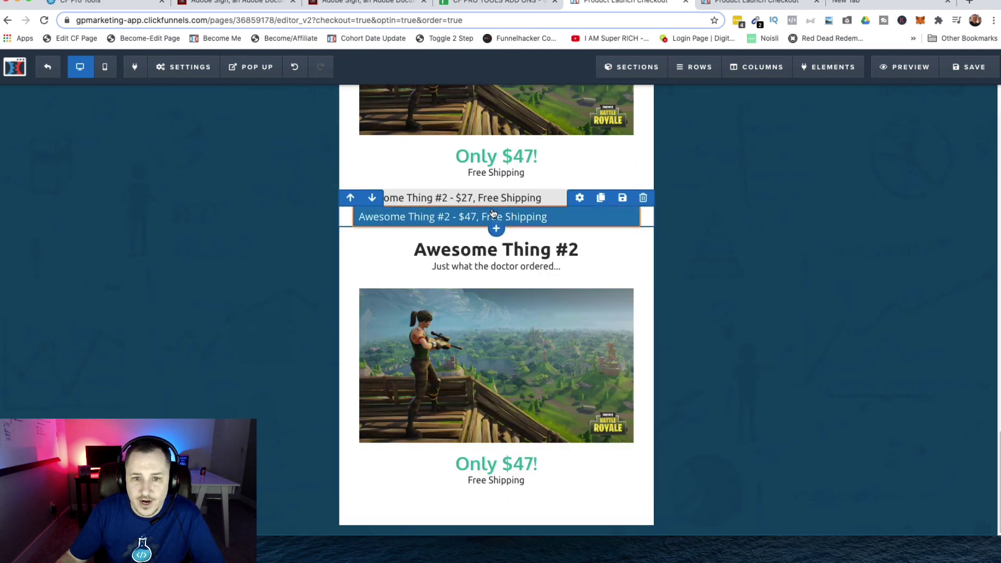
scroll(546, 233, up, 2)
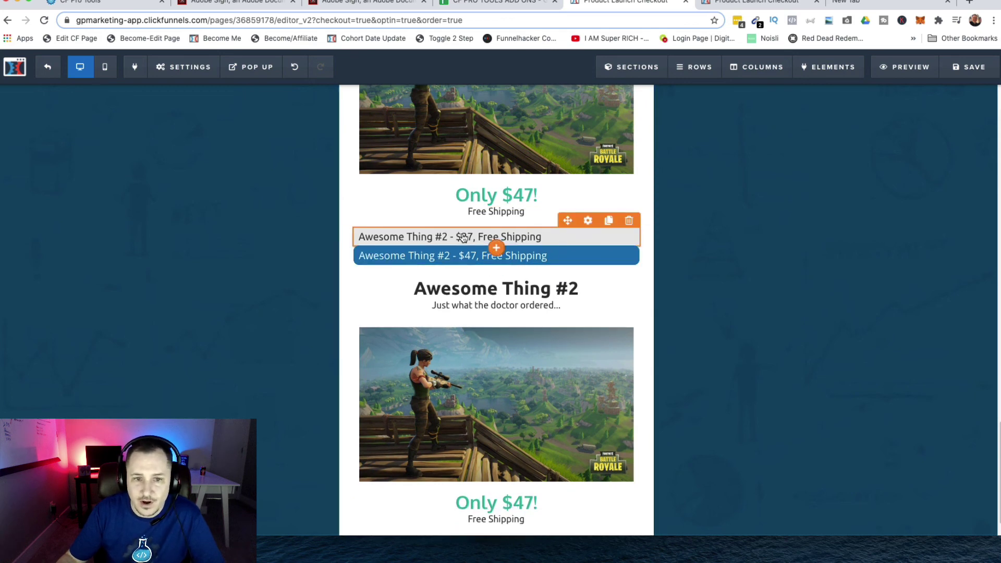
- Change the product name in the cloned section's grey selector bar to "Most Awesome Product #3"
click(427, 239)
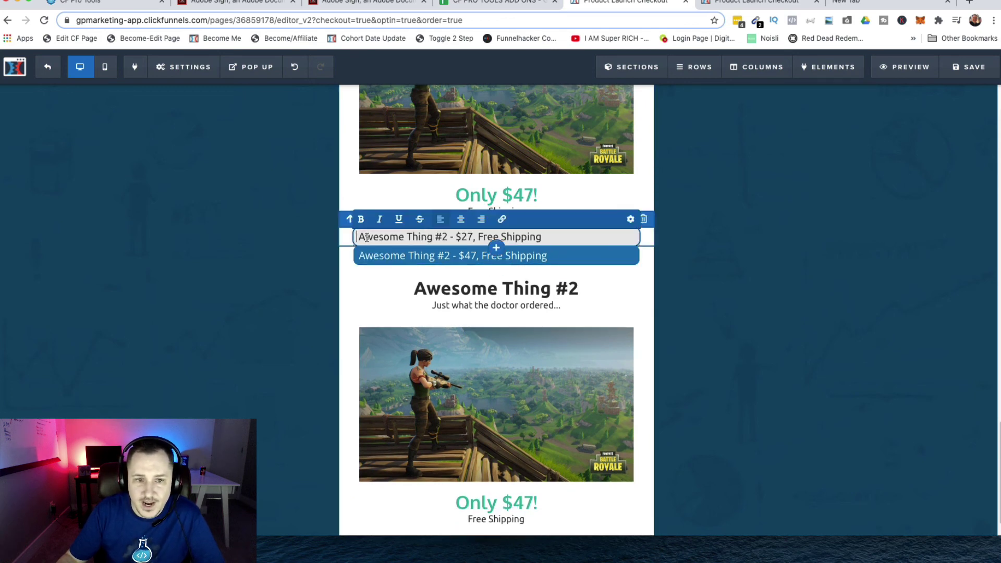
triple_click(409, 239)
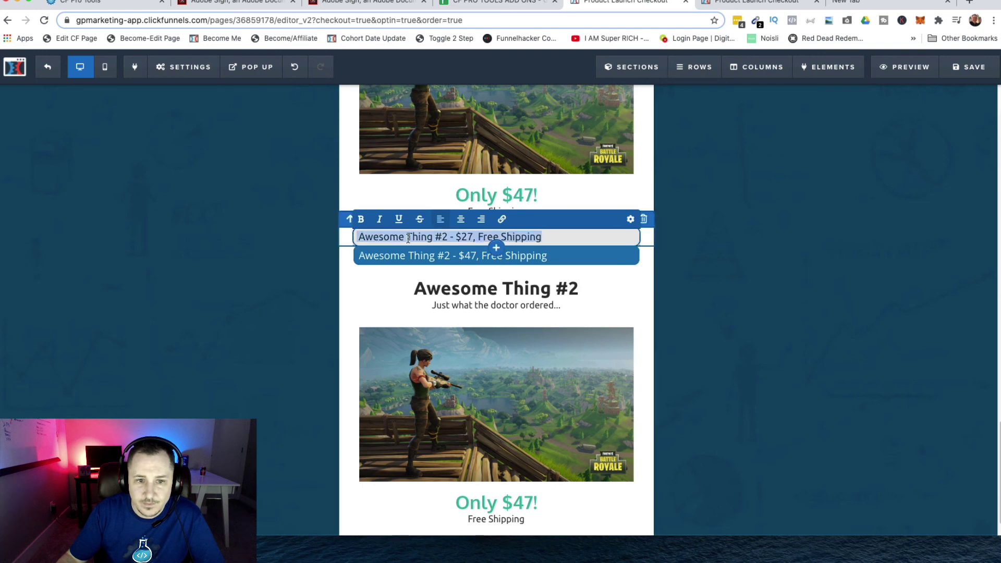
click(440, 239)
drag(447, 239, 362, 238)
text(3)
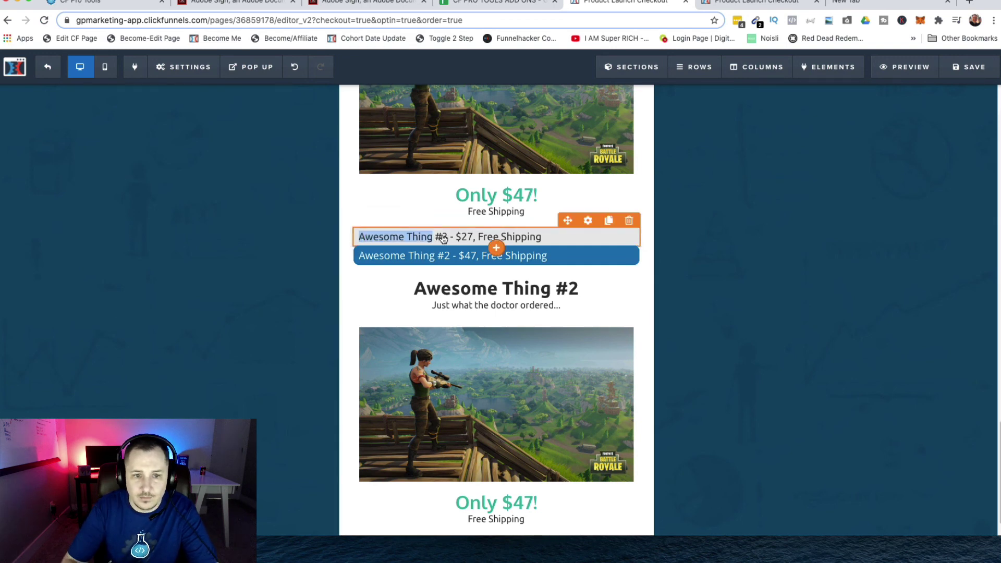
scroll(443, 238, down, 1)
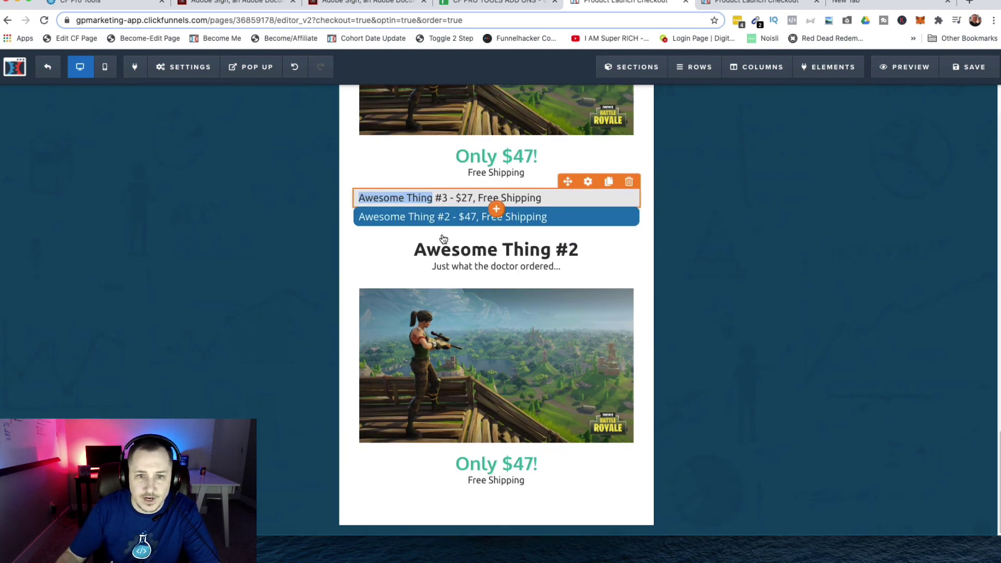
scroll(442, 239, up, 1)
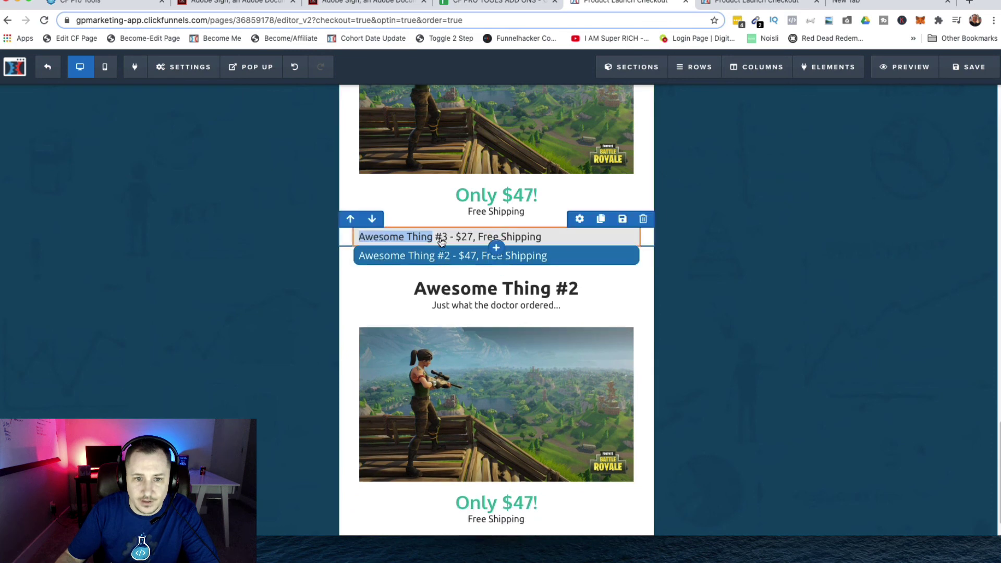
click(440, 237)
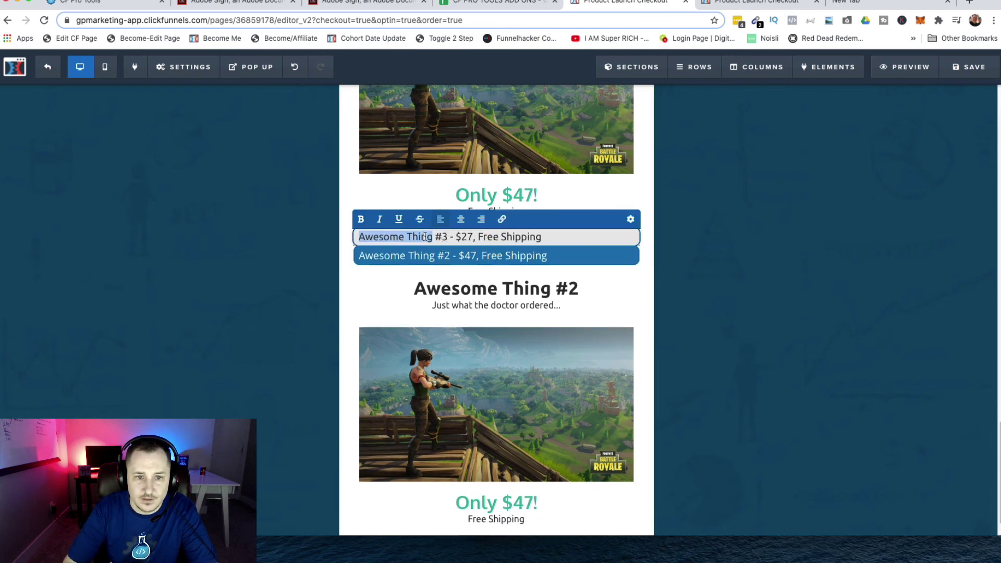
text(Most Awesome P)
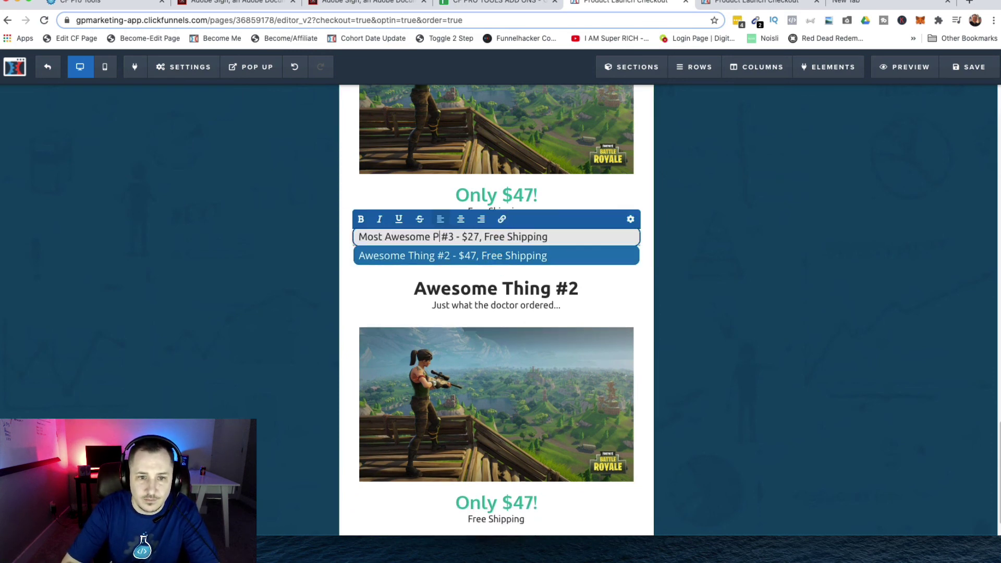
text(roduct)
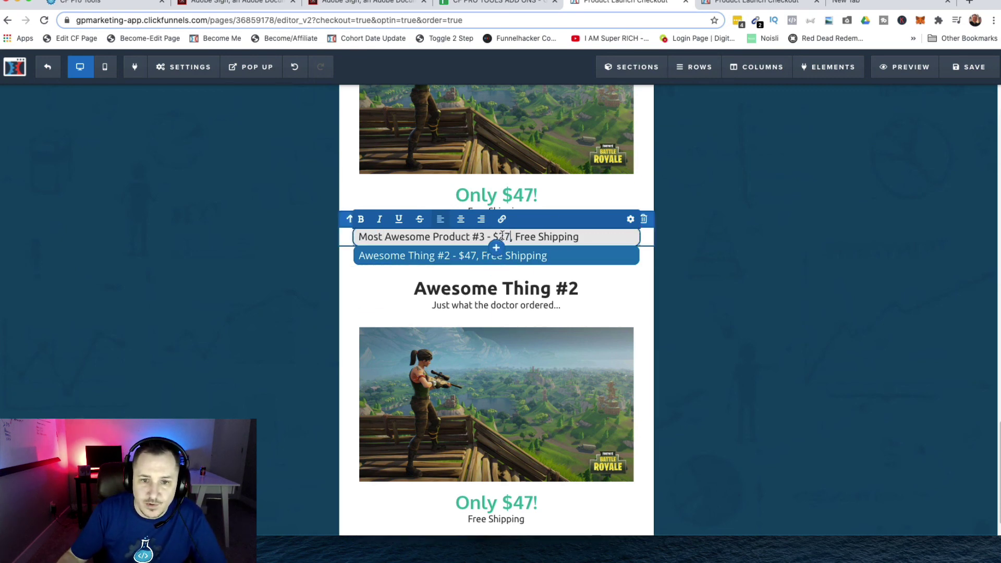
- Set the price in the third product's grey selector bar to $147 and remove the ", Free Shipping" text
key(BackSpace)
key(BackSpace)
text(14)
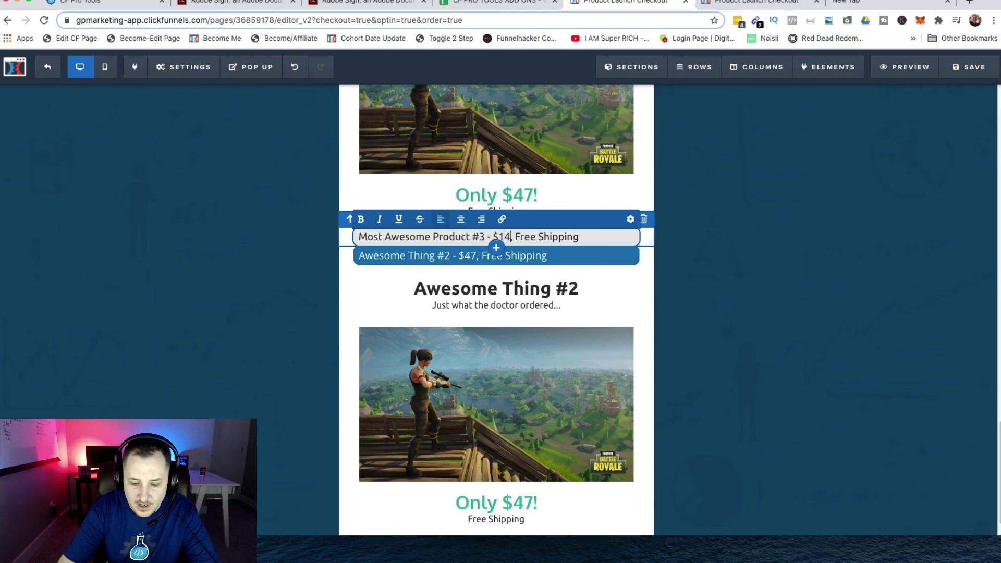
text(7,)
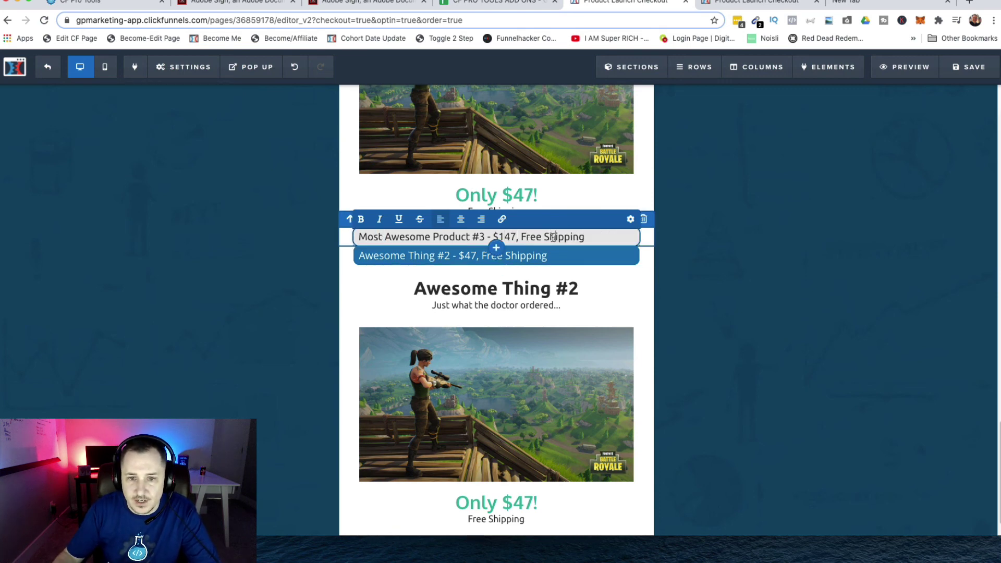
triple_click(553, 238)
key(Right)
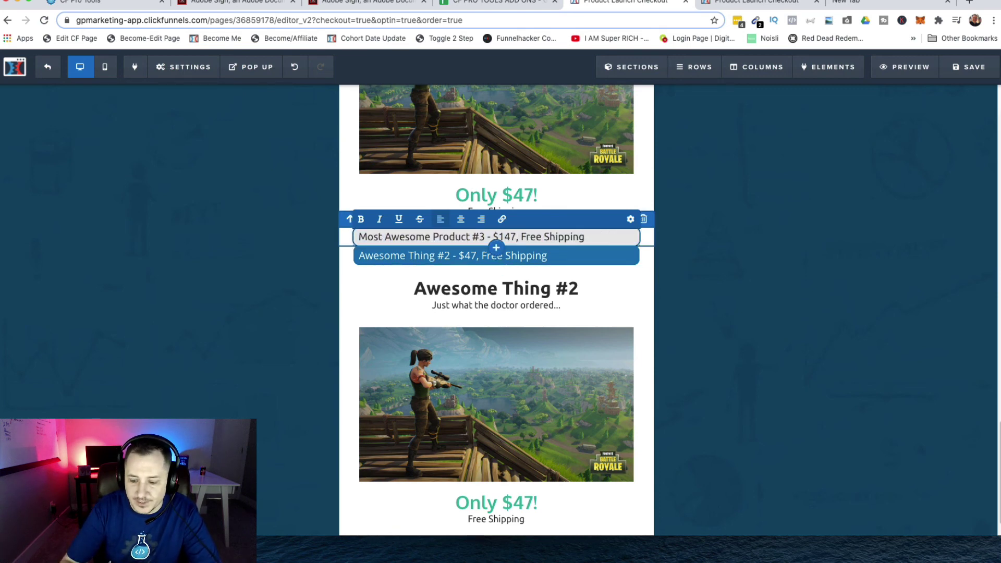
key(BackSpace)
key(BackSpace)
key(BackSpace)
key(BackSpace)
key(BackSpace)
key(BackSpace)
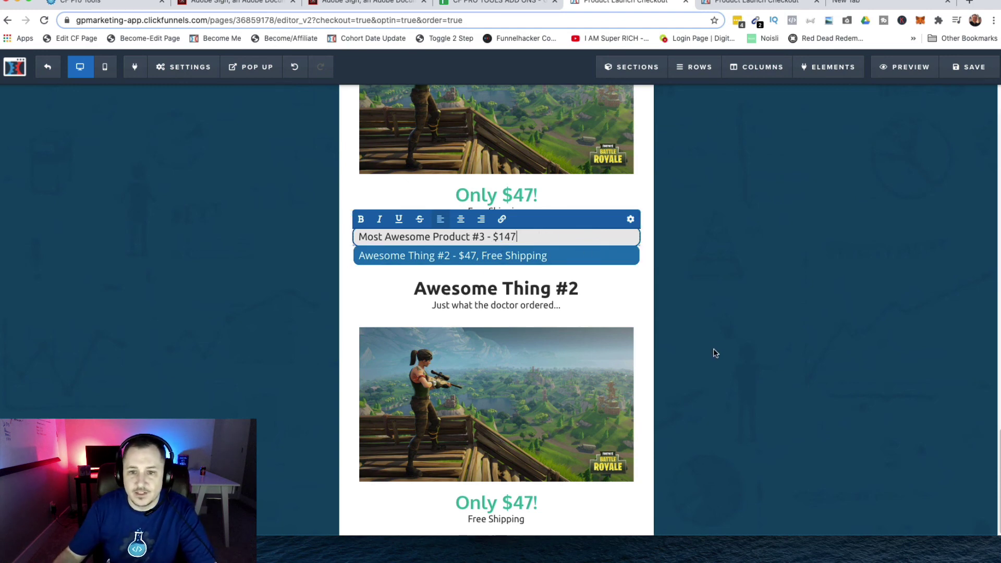
- Make the cloned section's blue selector bar text end in "#3 - $147", without the free shipping note
double_click(538, 256)
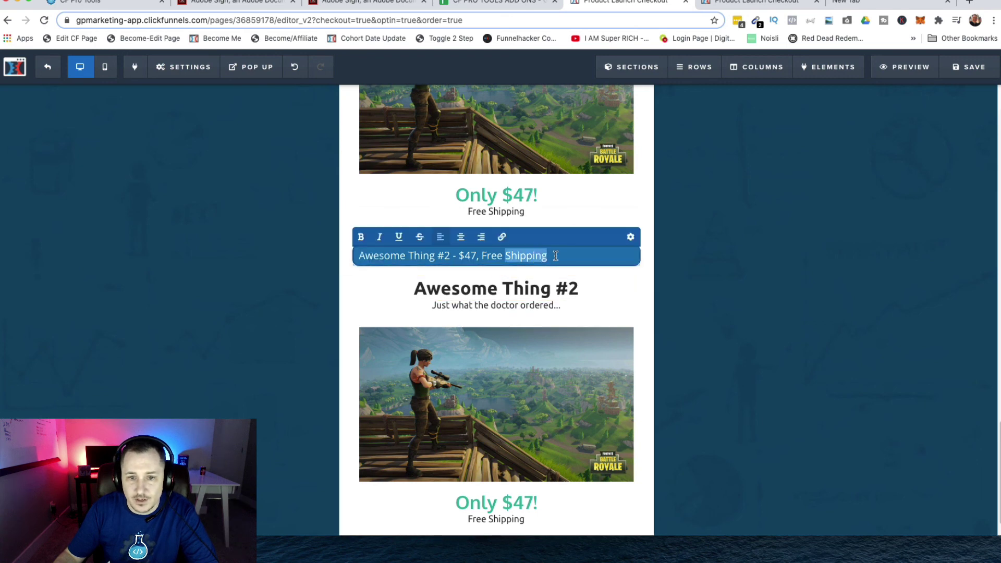
click(558, 256)
key(BackSpace)
key(BackSpace)
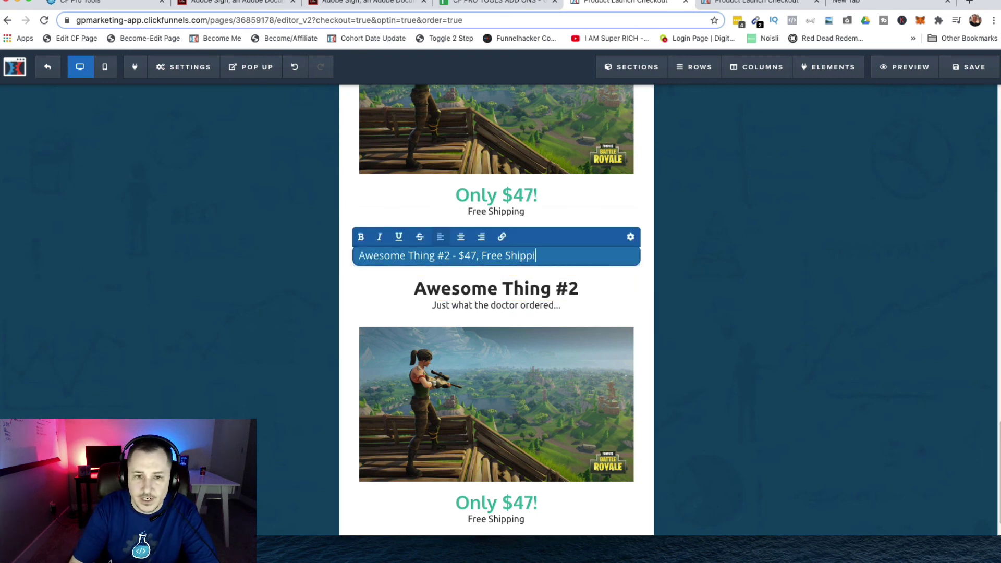
key(BackSpace)
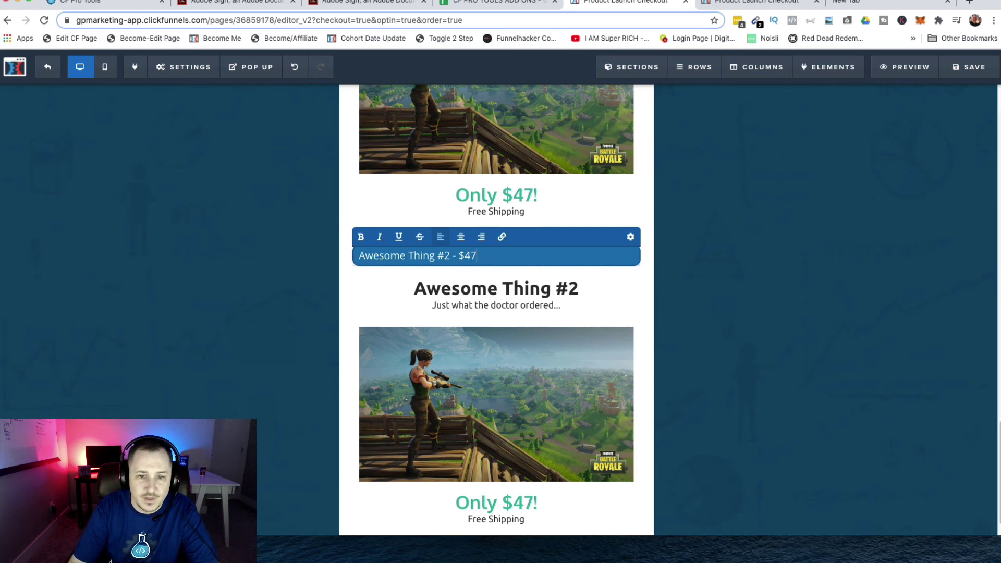
key(Left)
key(Left)
text(1)
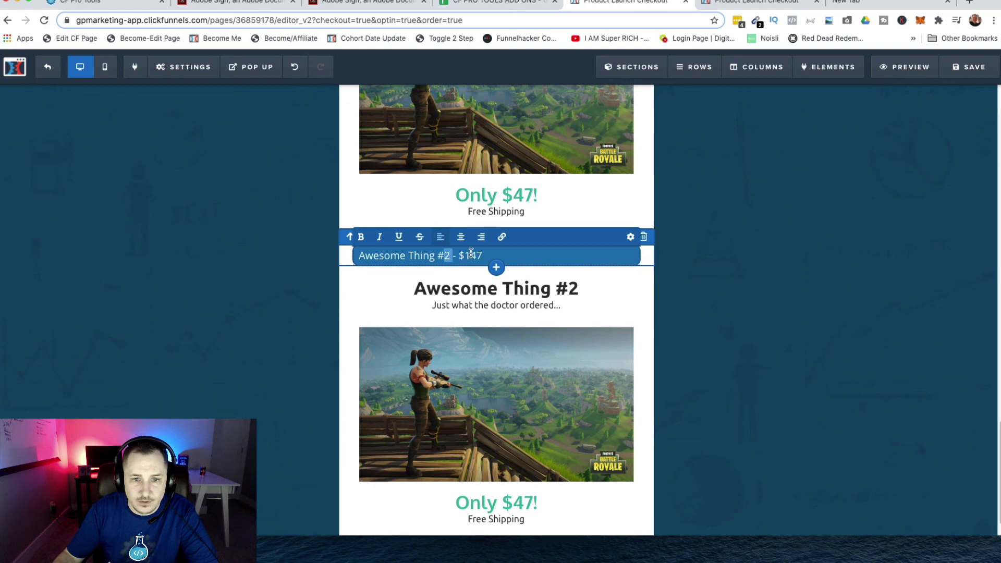
text(3)
- Reword the product name in the third product's blue selector bar to "Most Awesome Product"
double_click(423, 254)
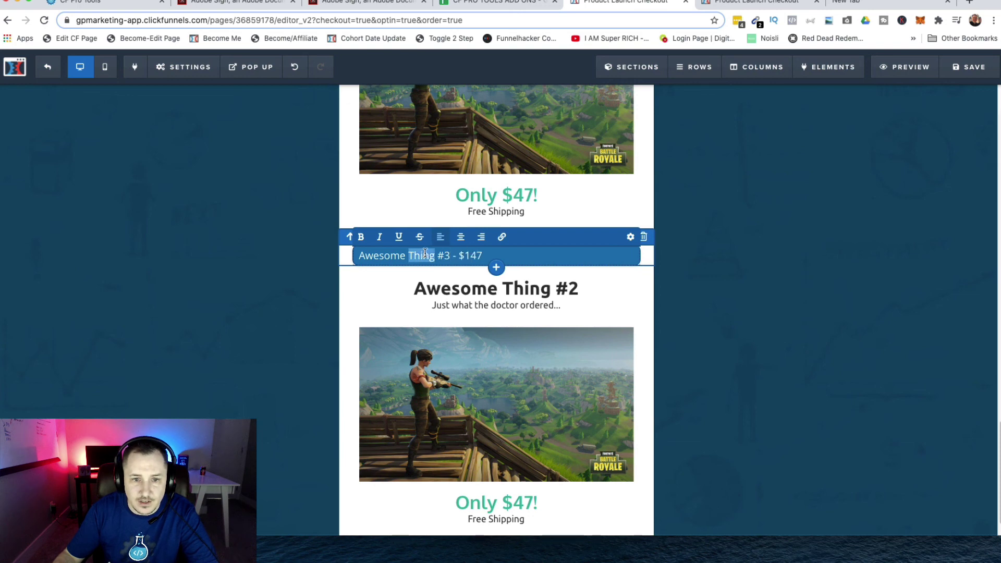
key(Left)
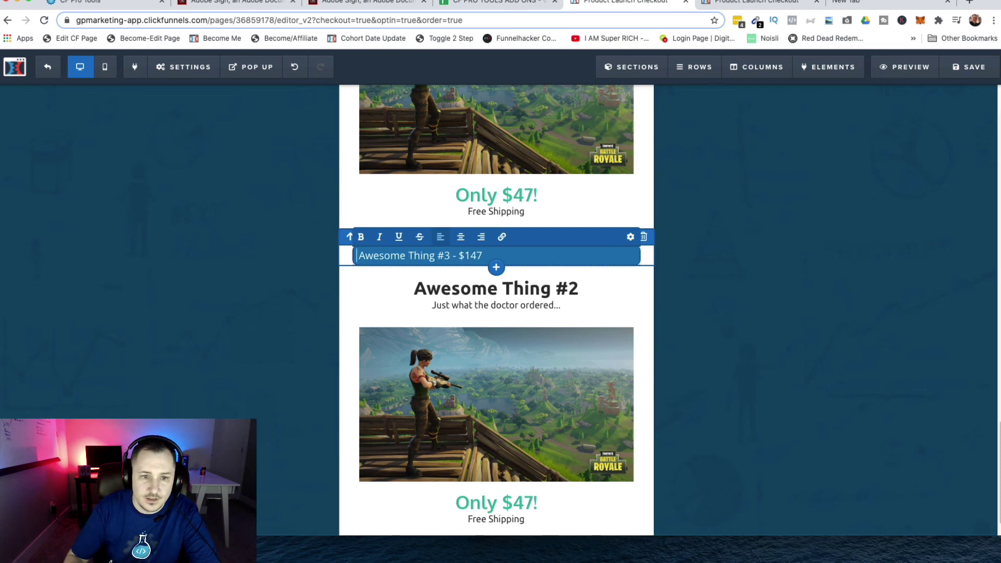
text(Most)
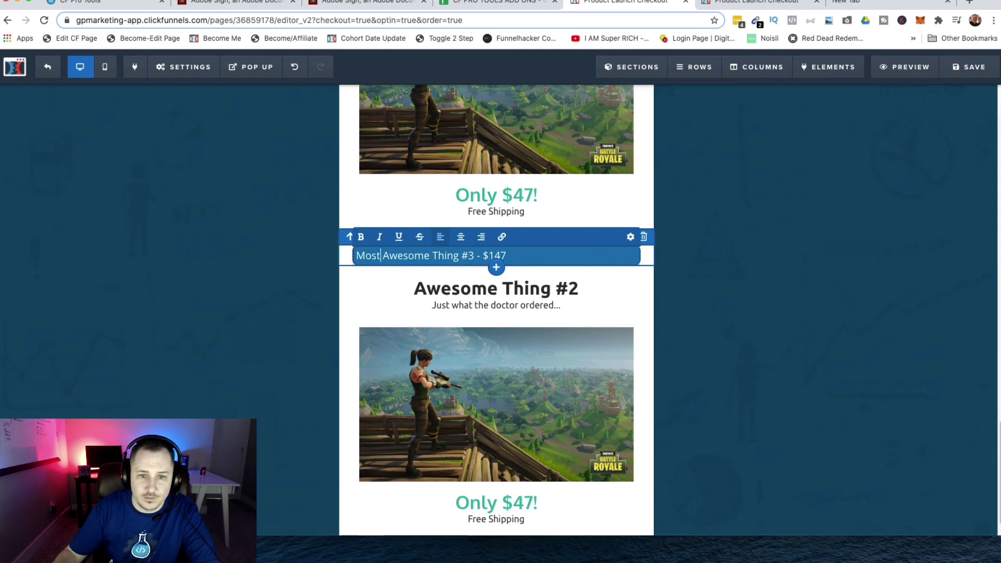
click(766, 339)
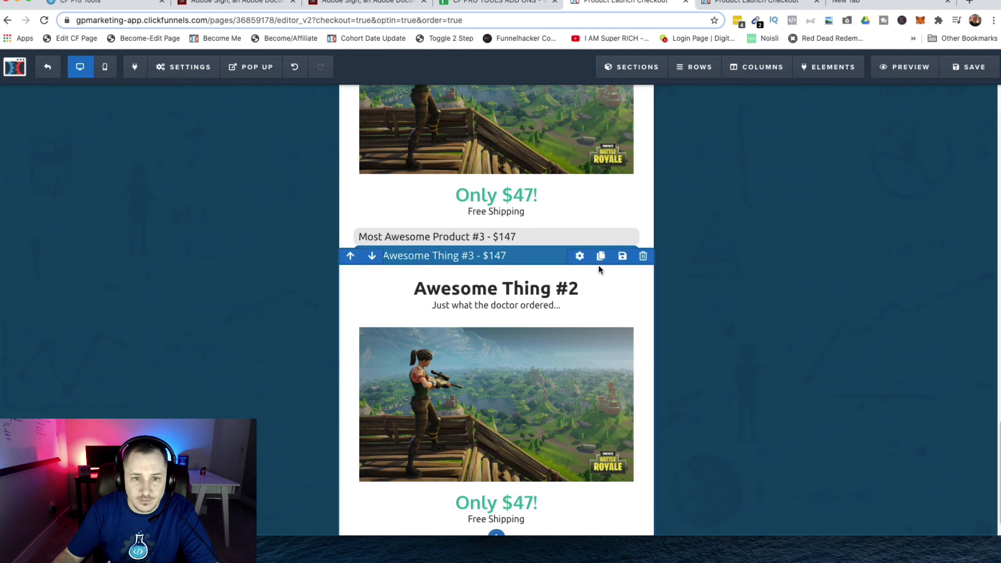
click(449, 256)
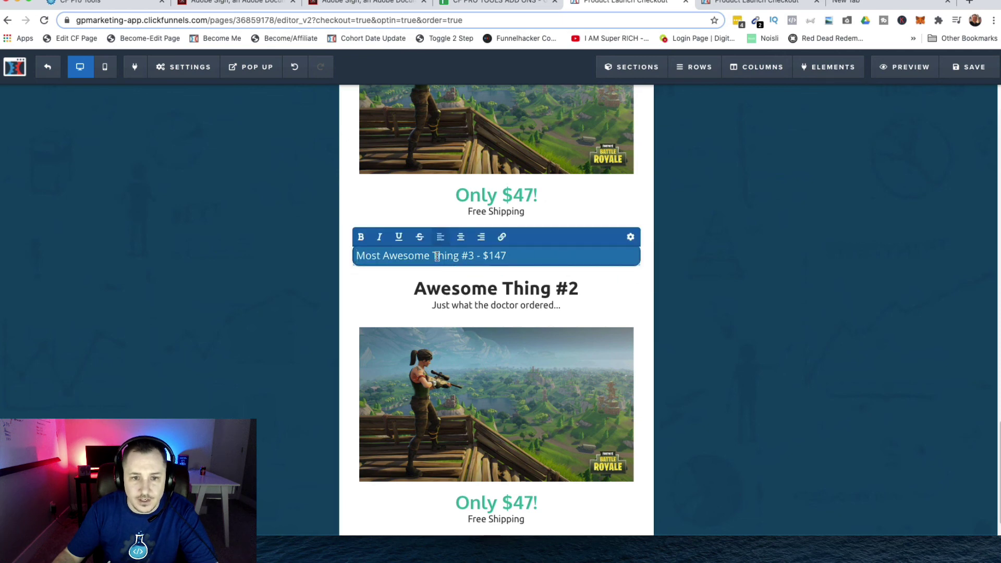
drag(437, 256, 449, 256)
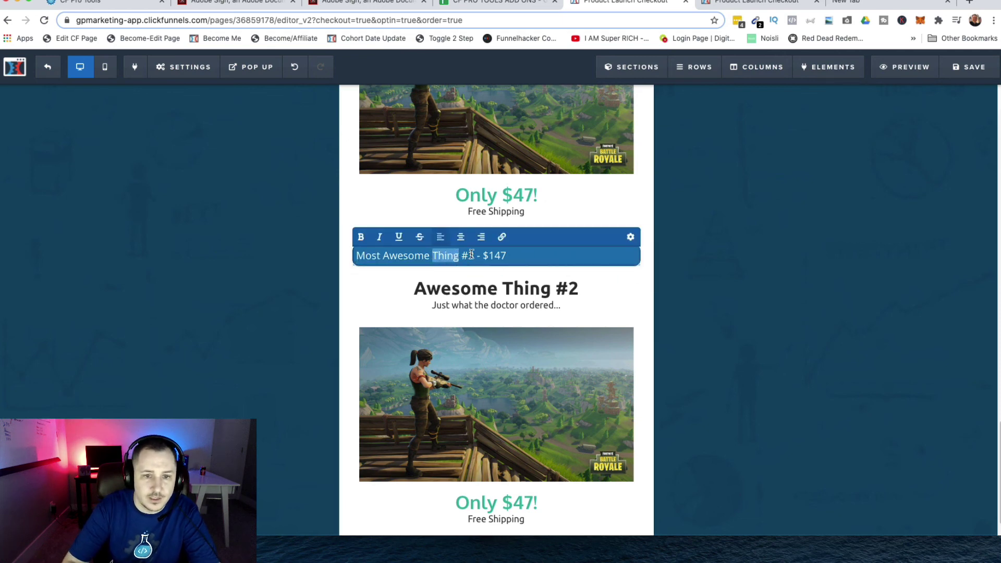
text(Product)
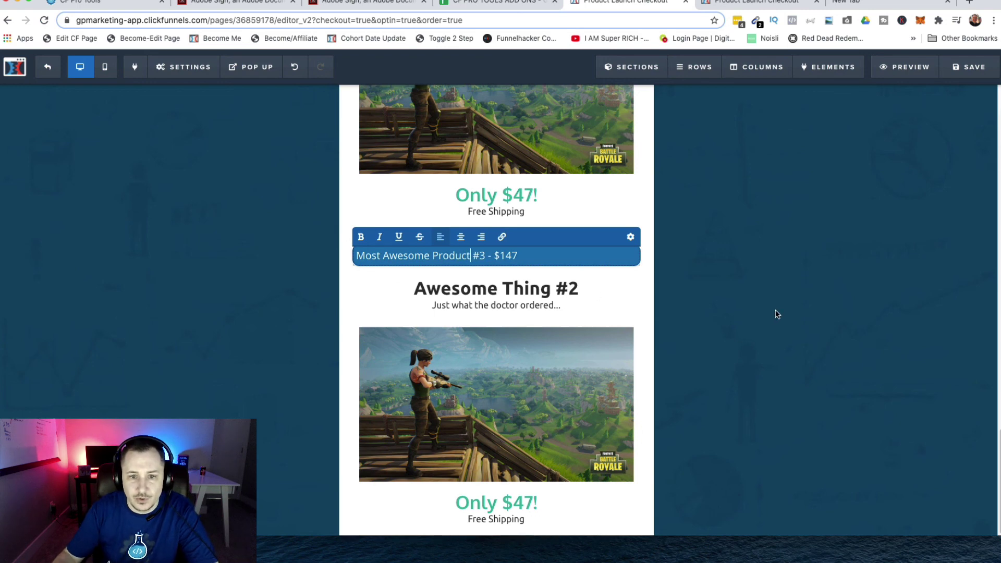
click(778, 314)
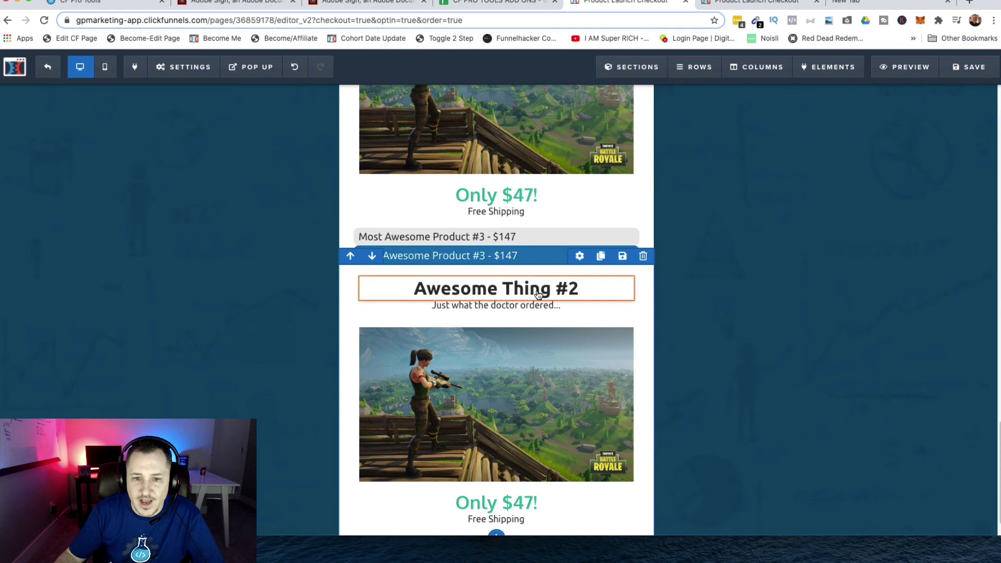
- Change the headline in the third product's section to "Most Awesome Product #3"
click(448, 291)
drag(410, 290, 546, 288)
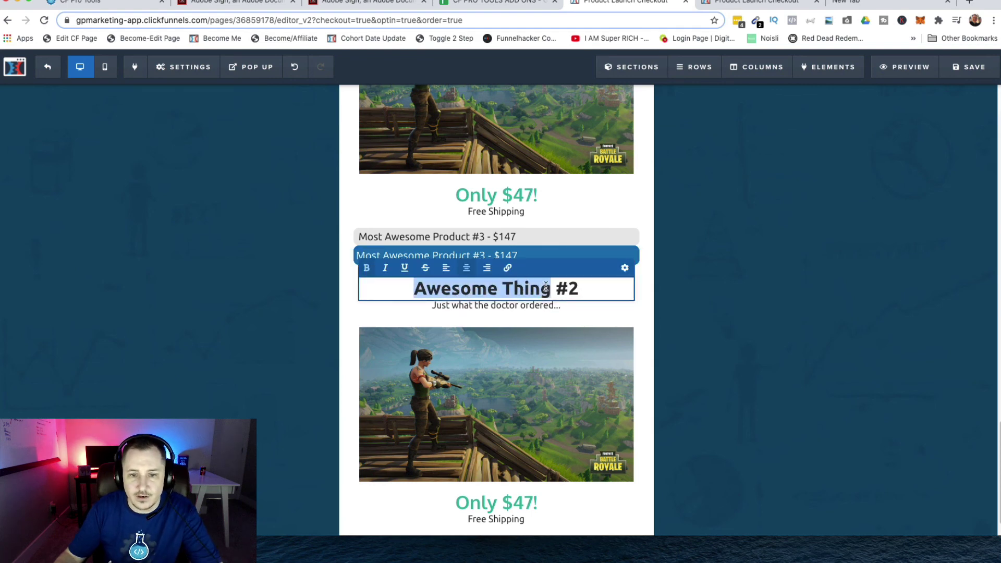
text(Most Awesome Thin)
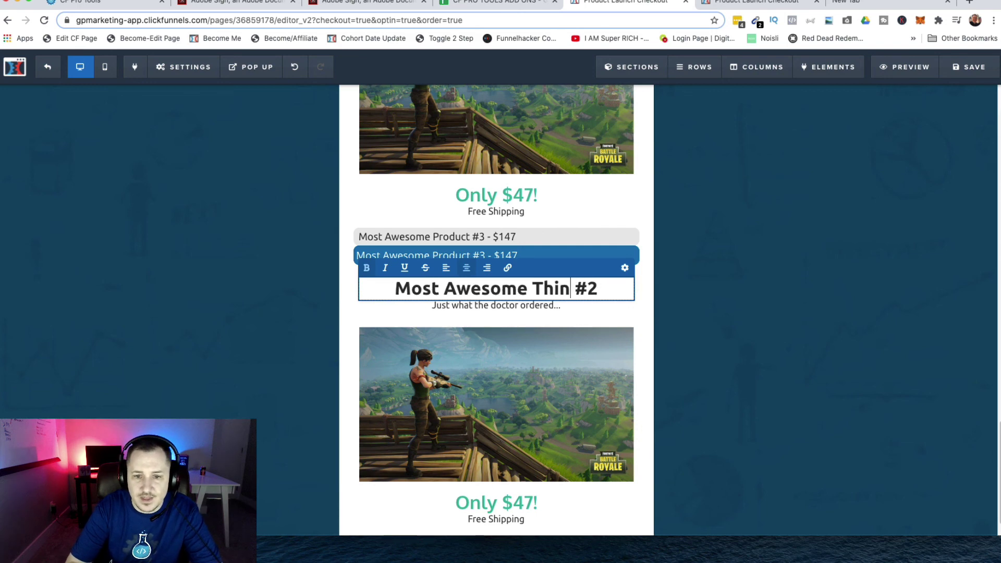
key(BackSpace)
key(BackSpace)
key(BackSpace)
key(BackSpace)
text(Product)
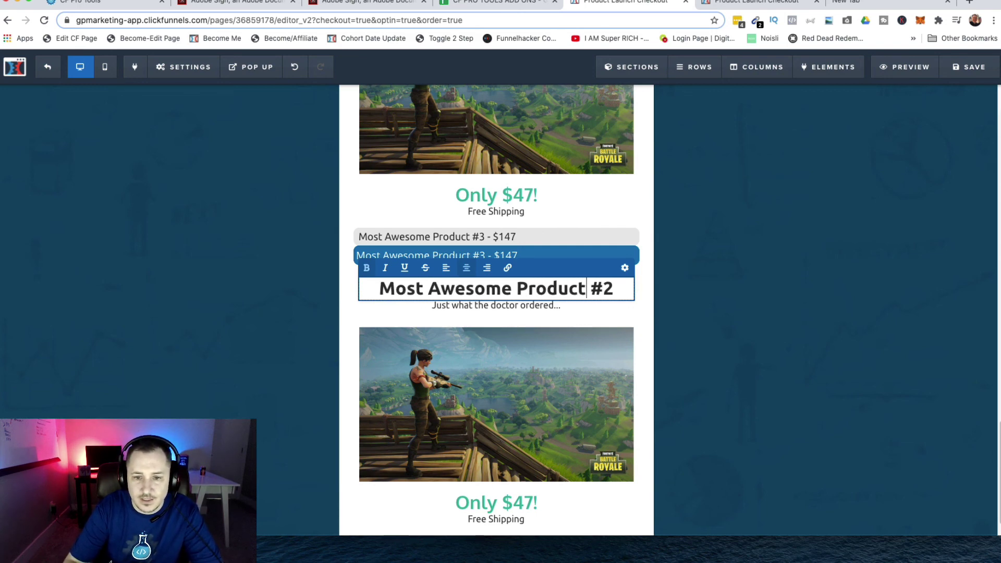
double_click(608, 291)
text(3)
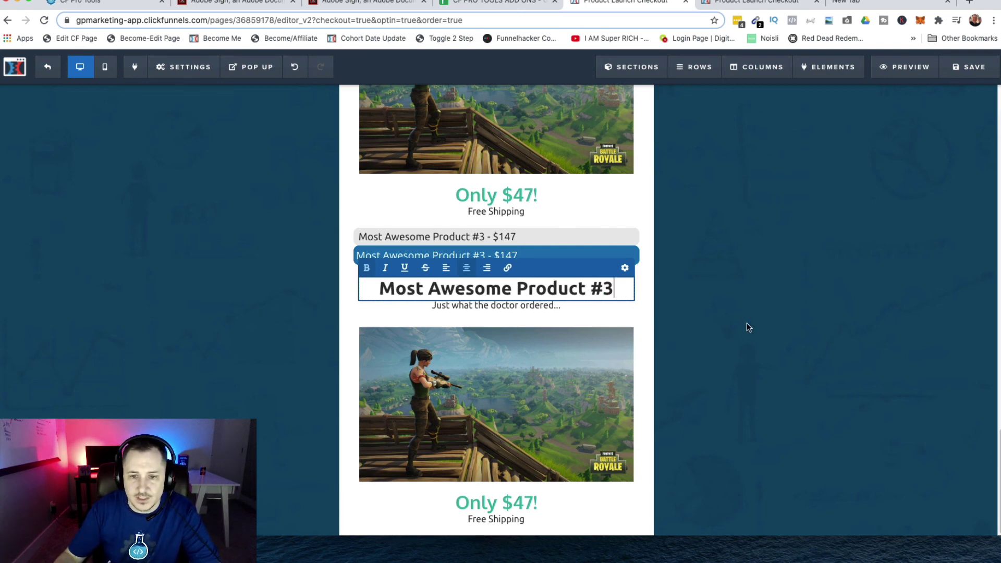
click(581, 300)
- Replace the third product's picture with the library's aerial photo of the white house on a green lawn
click(496, 403)
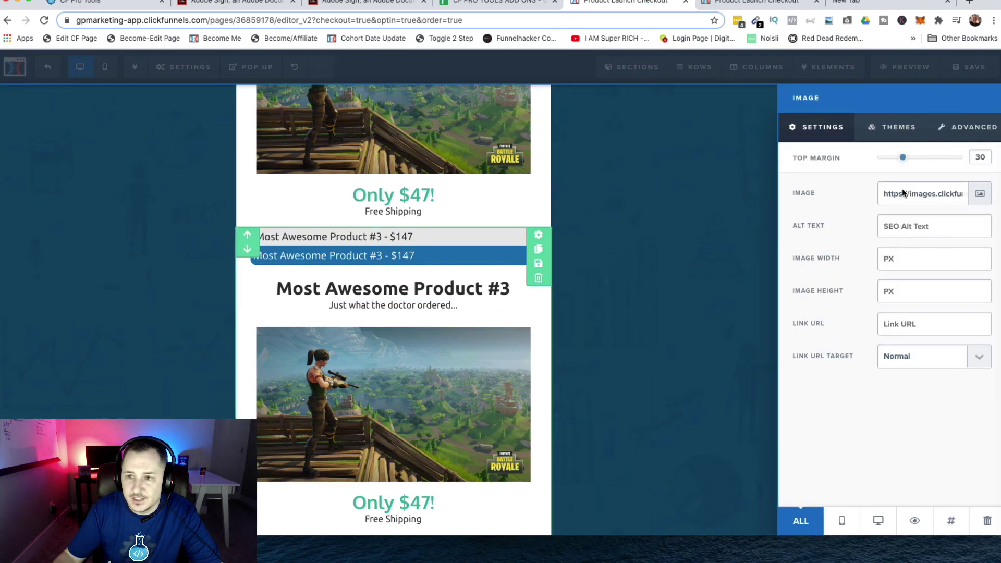
click(977, 193)
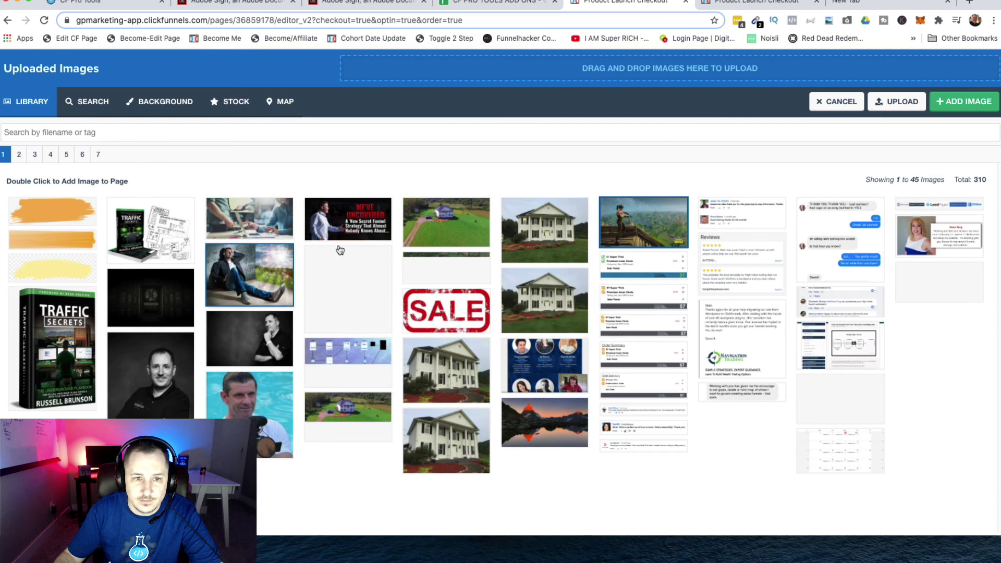
double_click(348, 409)
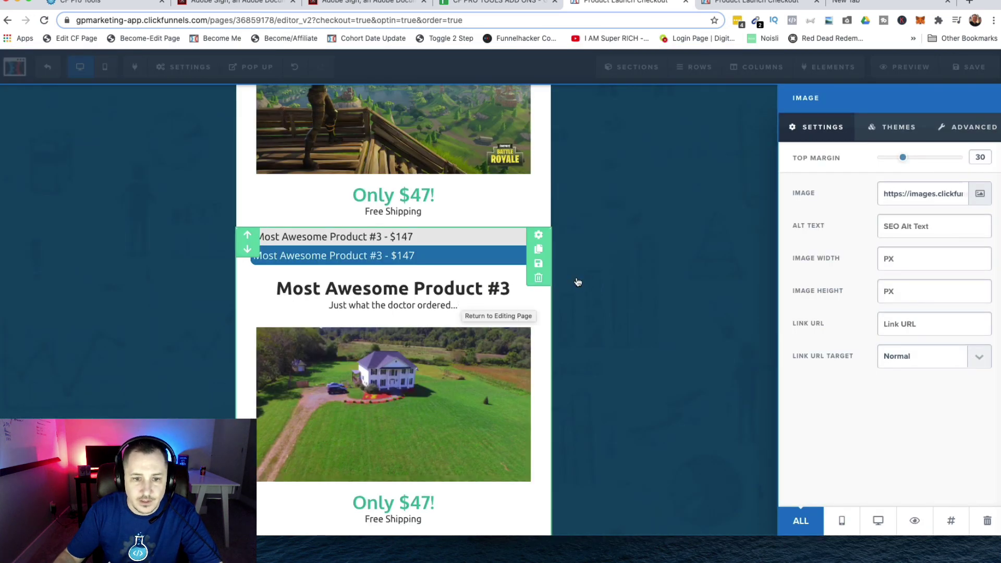
click(628, 291)
- Open the CSS info of the third product's section and remove " - Clone" from its title
scroll(542, 265, up, 5)
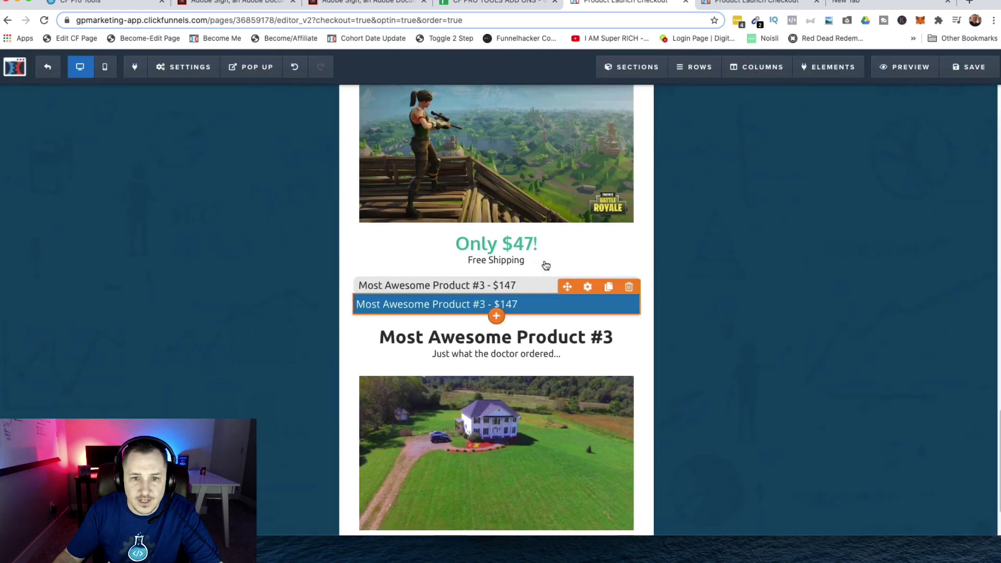
scroll(596, 215, up, 3)
scroll(595, 214, down, 9)
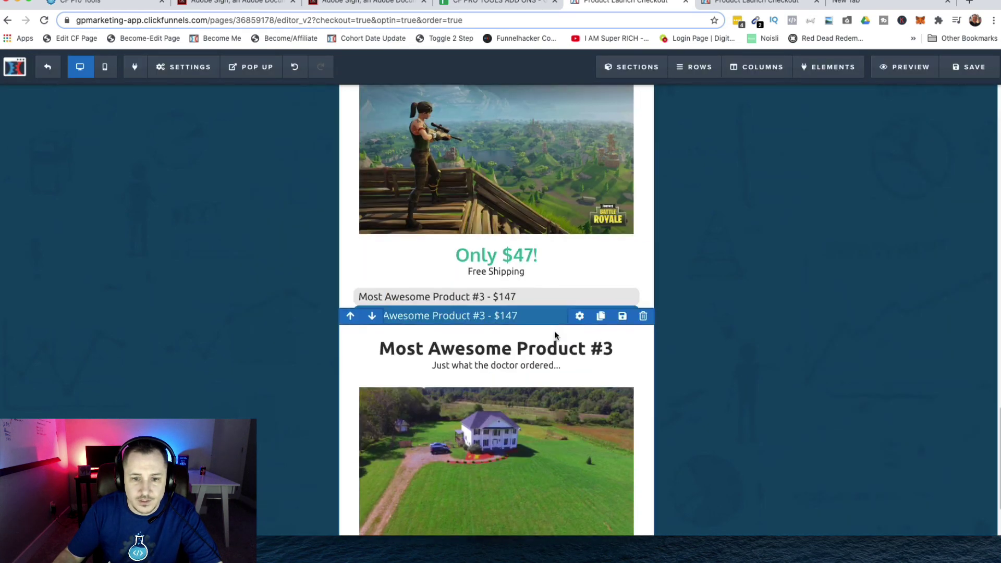
scroll(678, 157, up, 1)
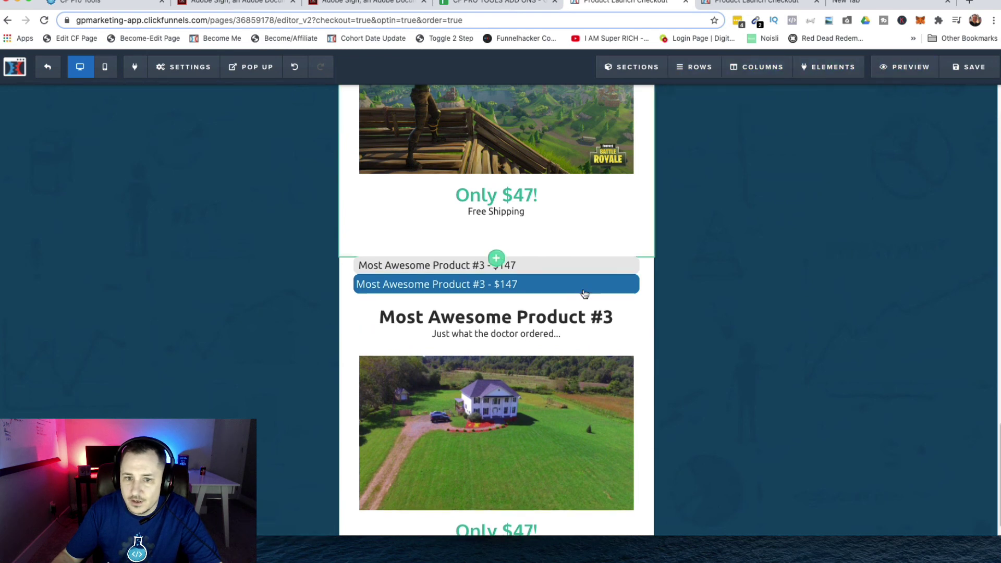
mouse_move(621, 255)
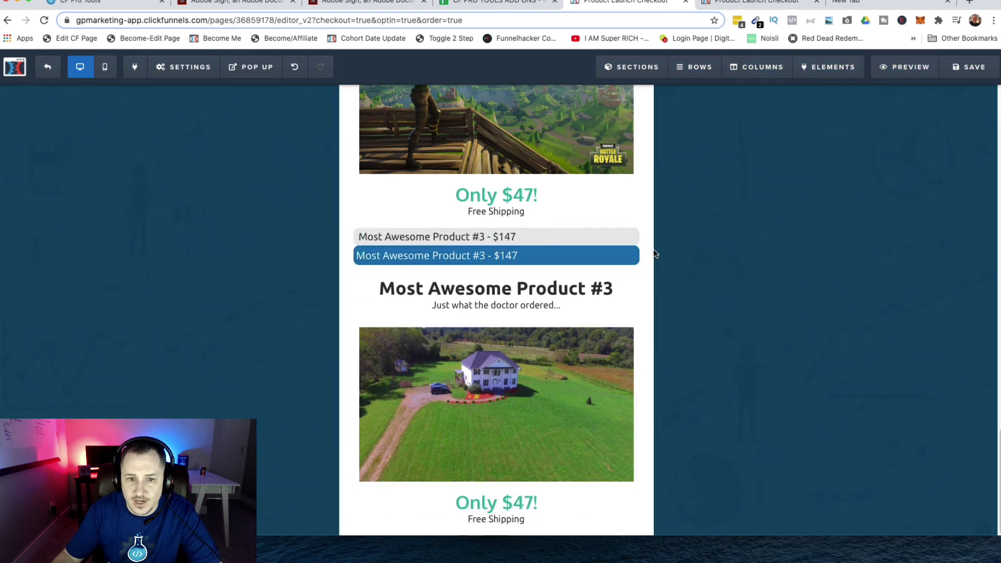
mouse_move(636, 235)
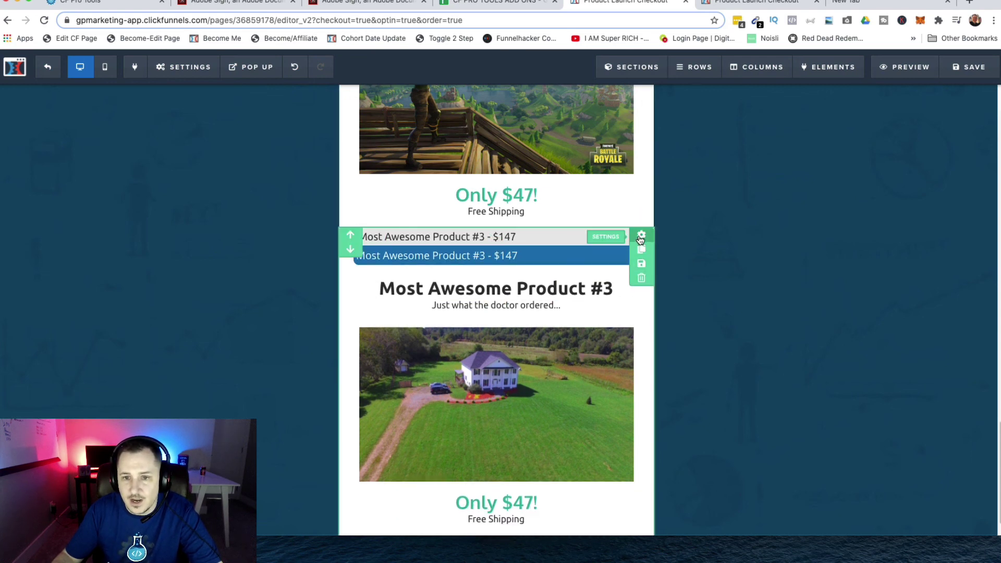
click(641, 237)
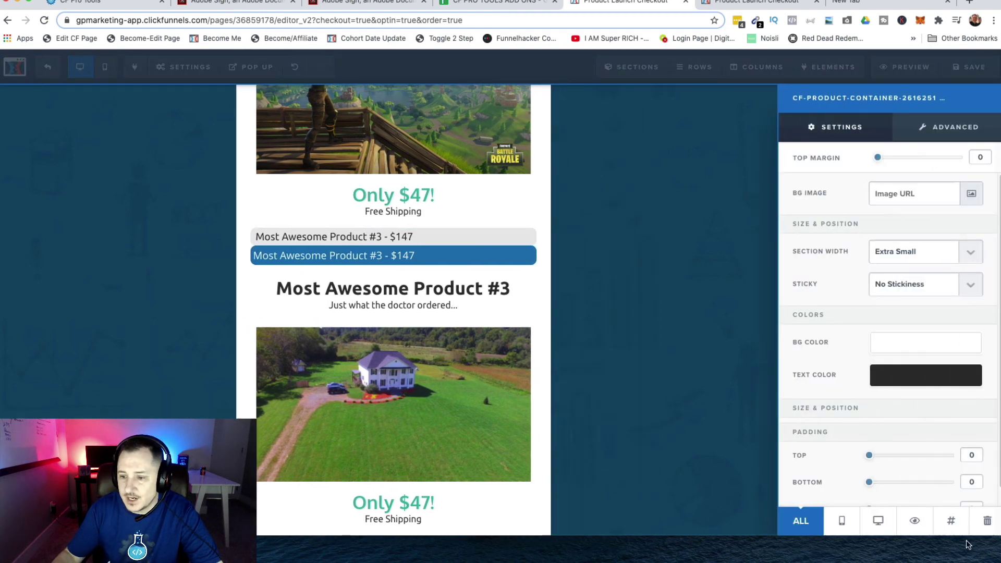
click(952, 526)
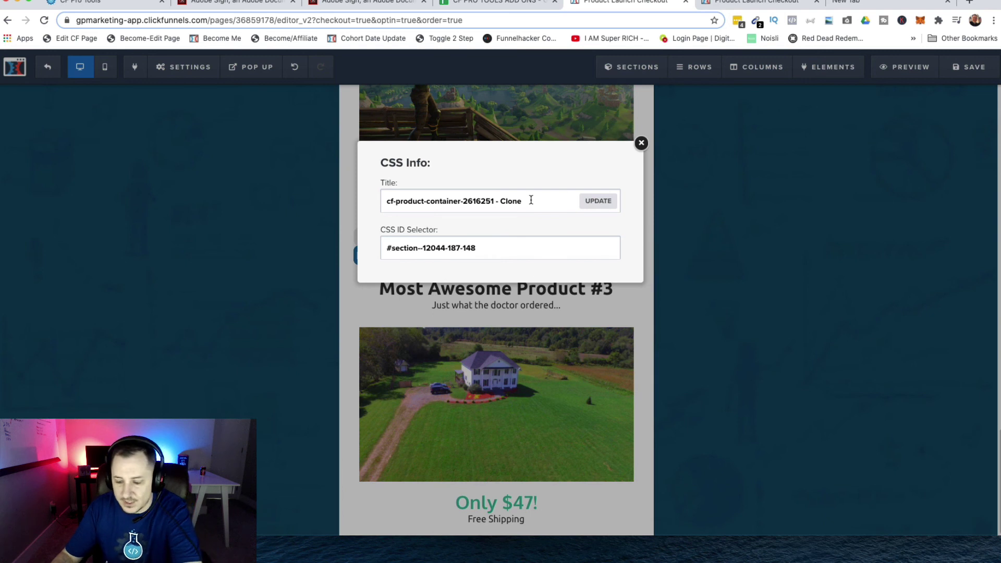
key(BackSpace)
key(BackSpace)
key(BackSpace)
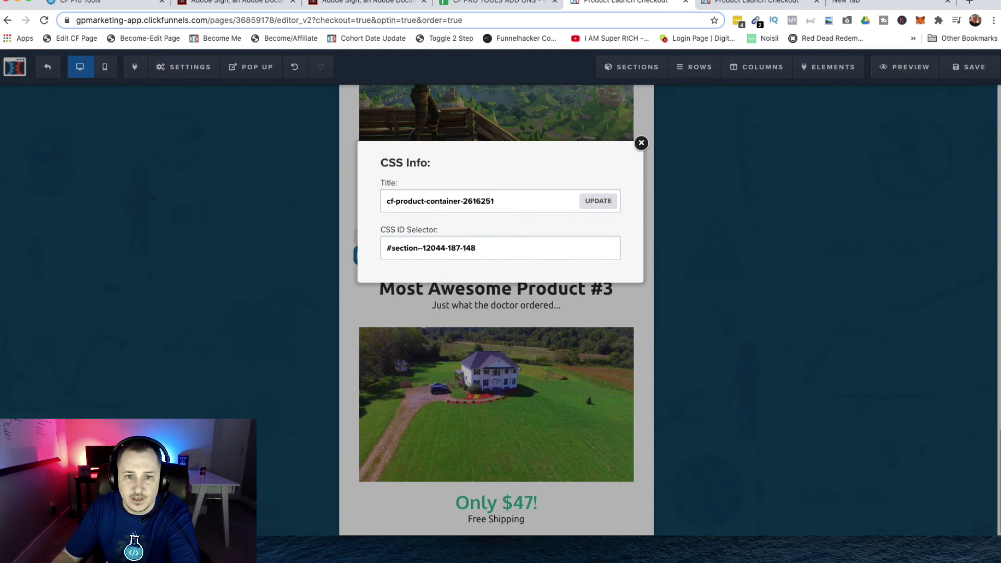
- Set the section title to cf-product-container-2995804, apply the new title, and save the page
double_click(389, 202)
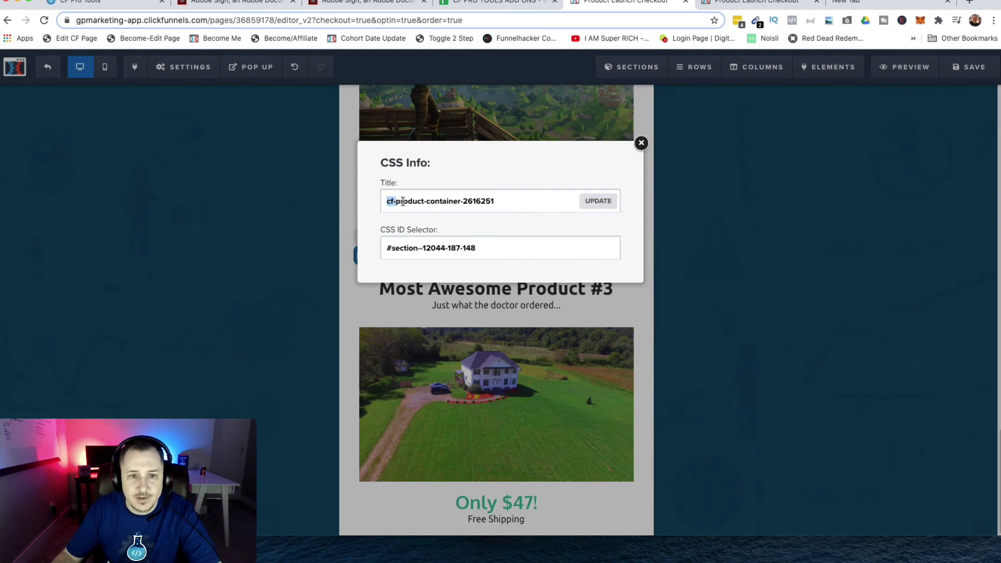
drag(405, 201, 480, 201)
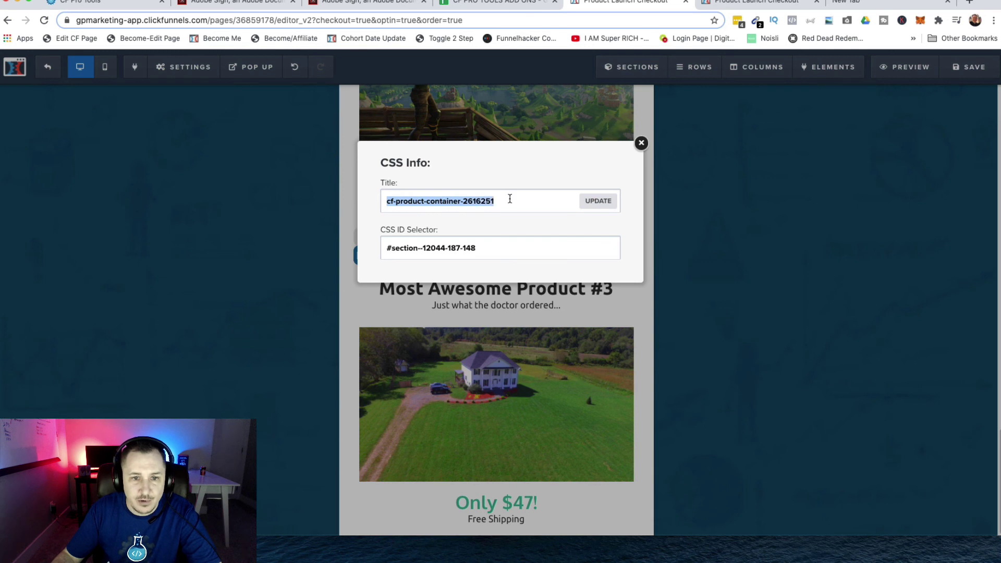
click(482, 201)
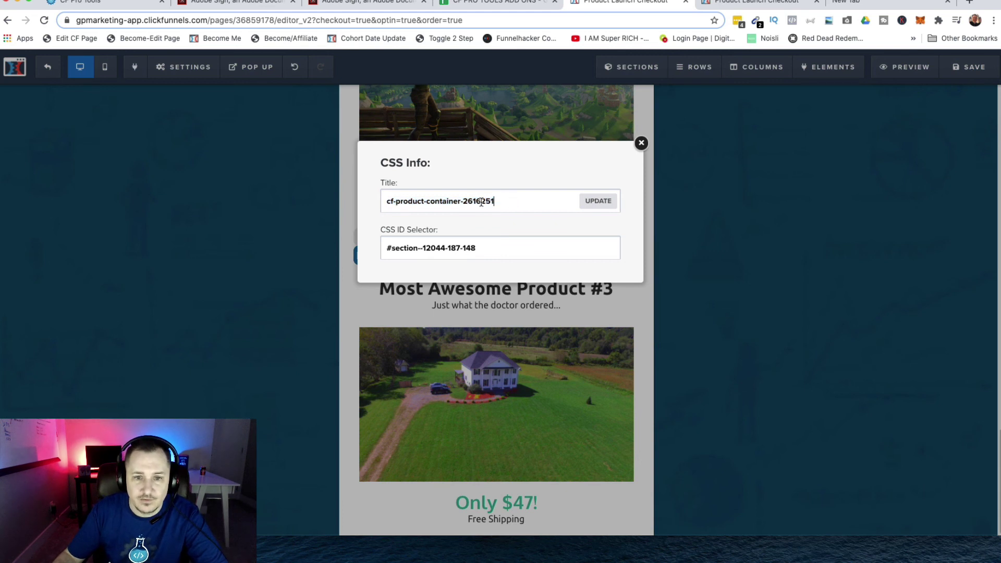
double_click(466, 202)
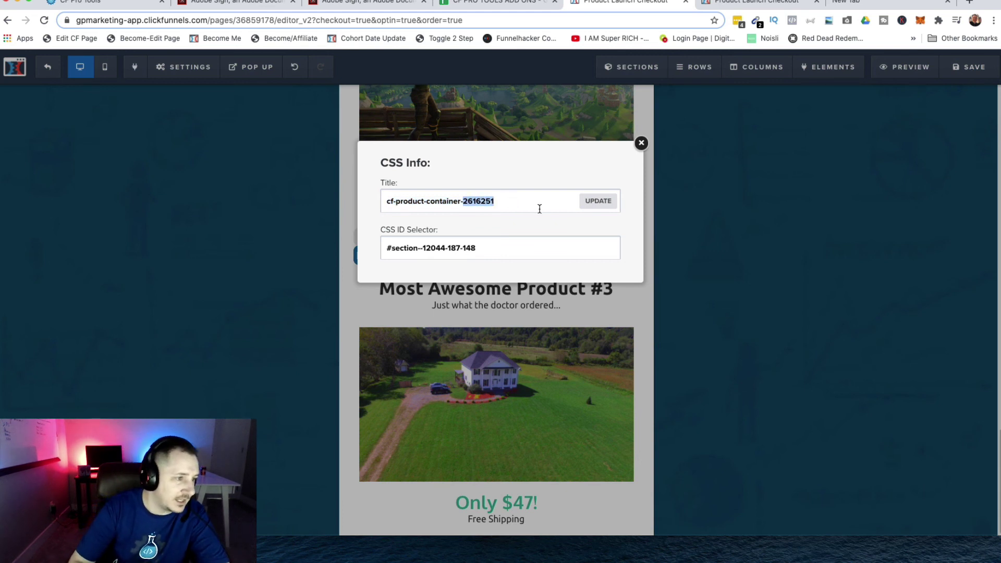
text(2)
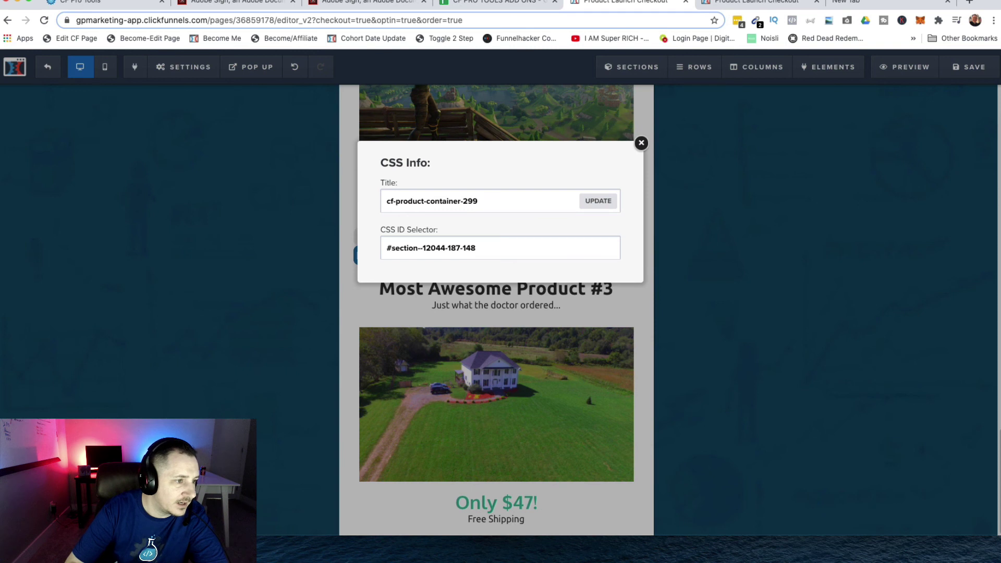
text(804)
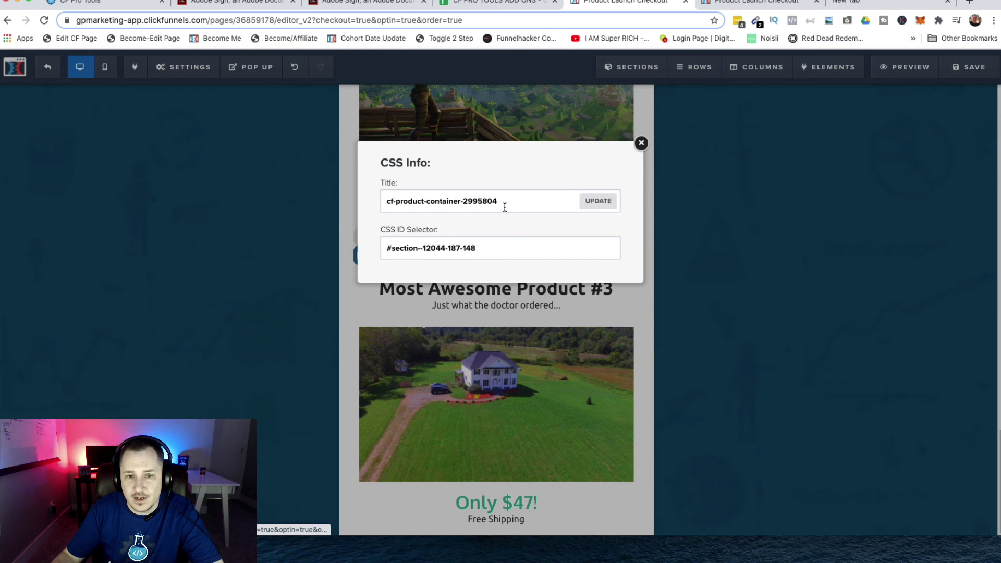
drag(495, 200, 377, 201)
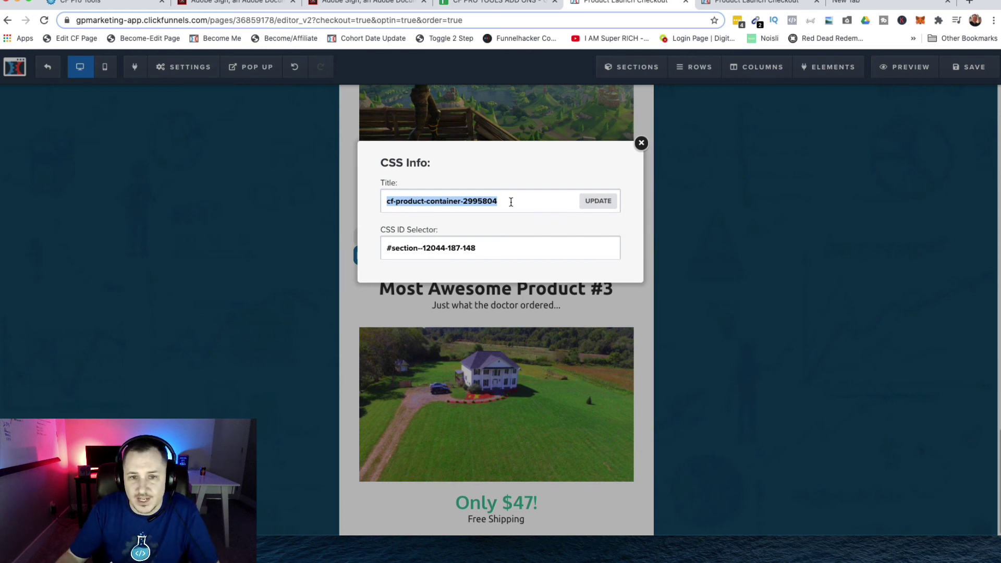
drag(511, 202, 462, 199)
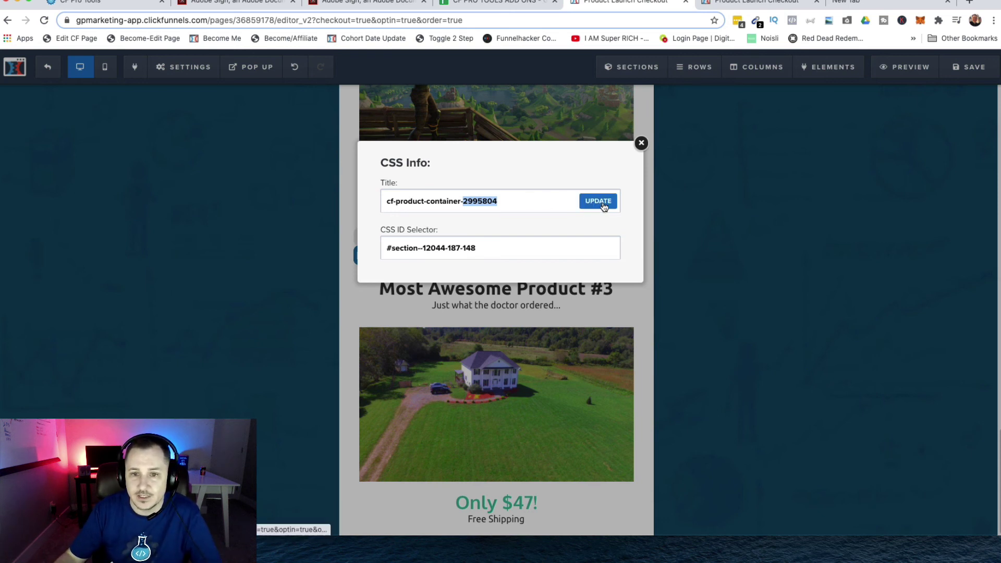
click(599, 203)
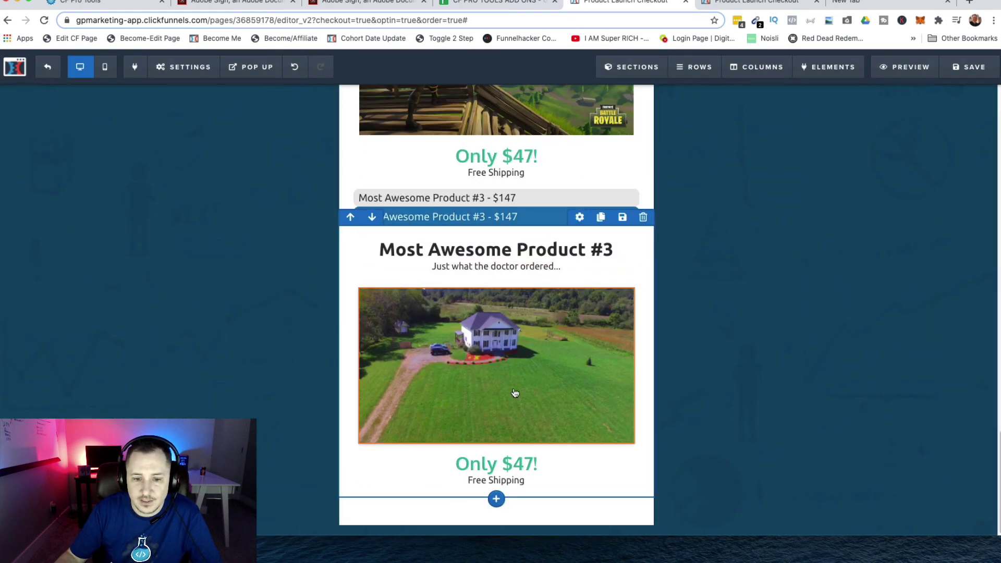
click(979, 74)
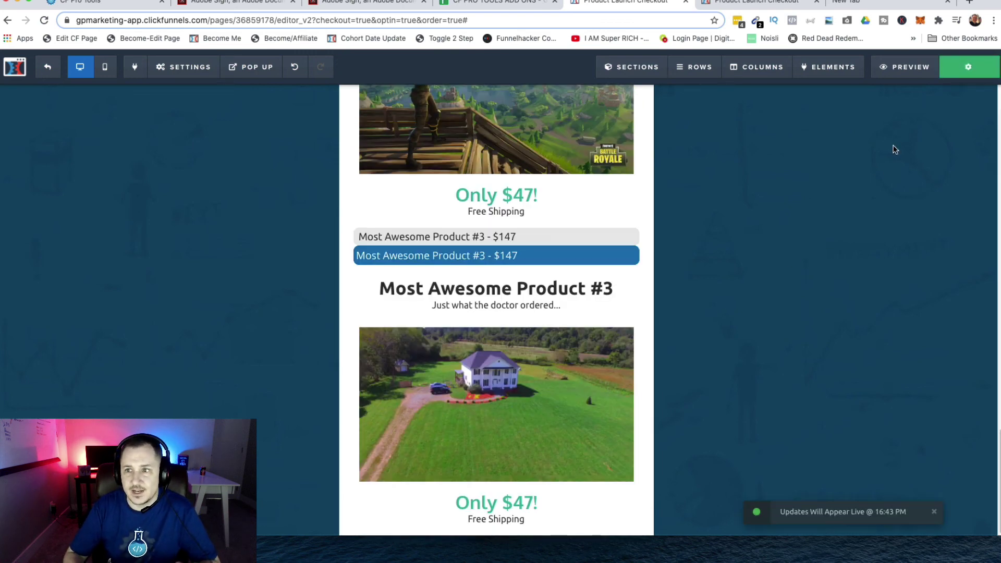